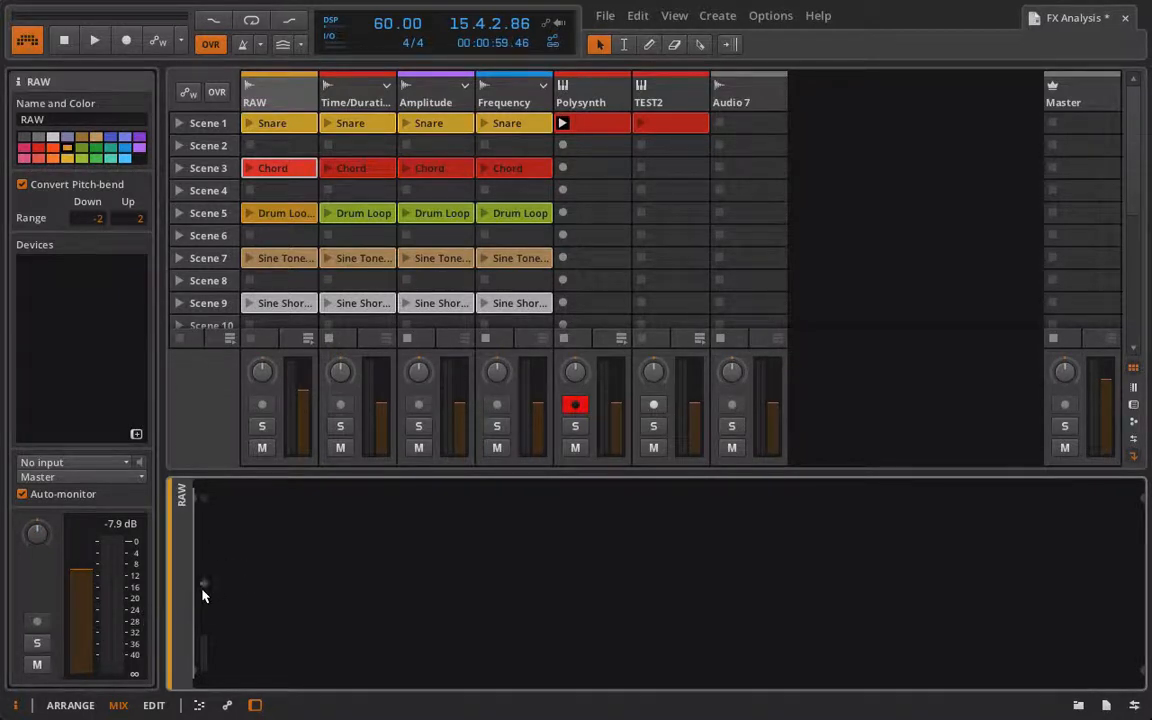
# Step: Insert a Tremolo device into the RAW track's device chain
pyautogui.click(203, 586)
pyautogui.doubleClick(240, 662)
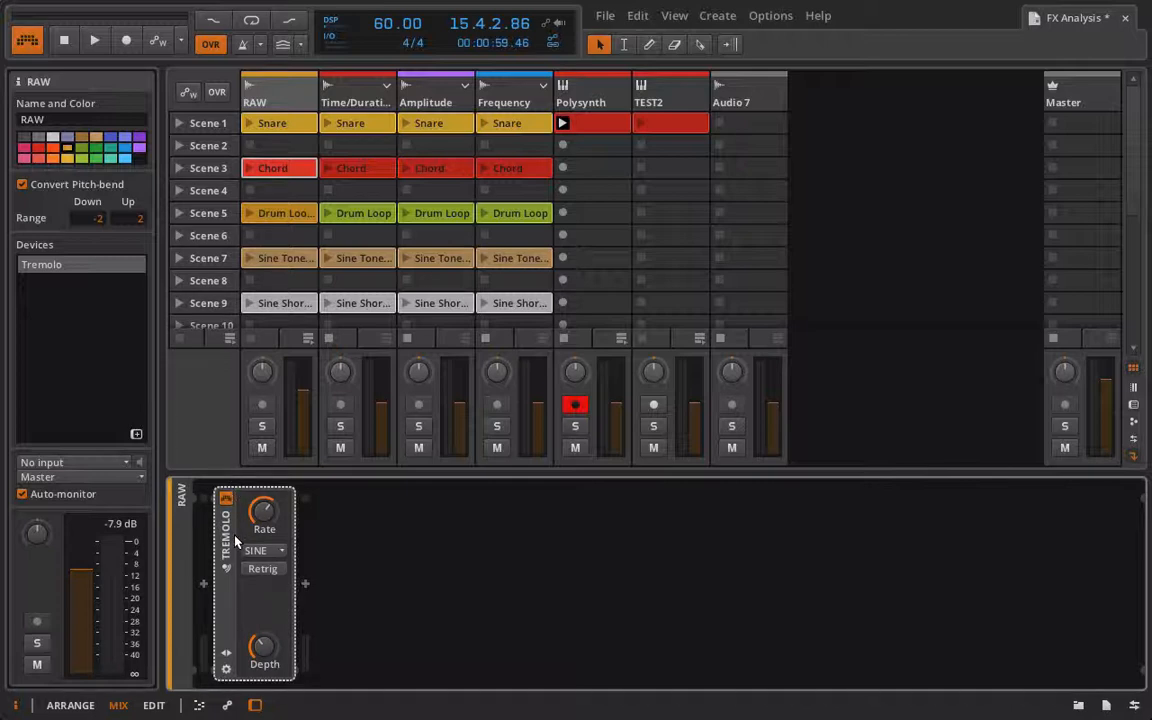
# Step: Launch the Chord clip on the RAW track and stop the clips playing on the Polysynth track
pyautogui.click(249, 170)
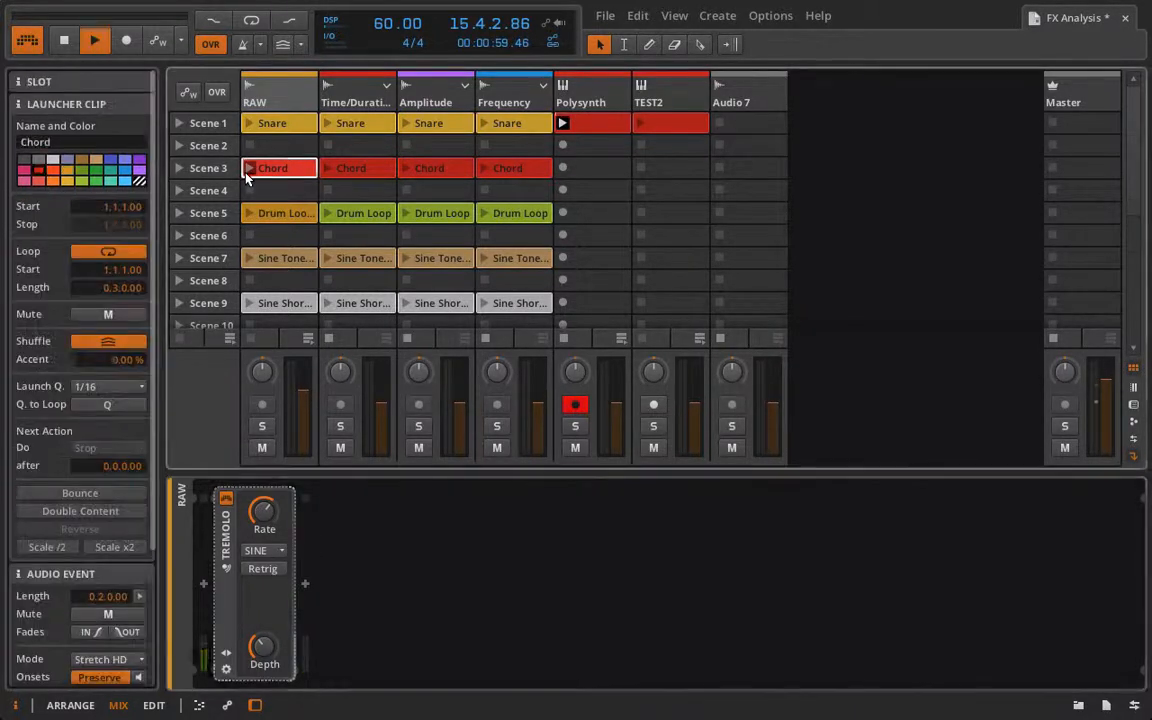
pyautogui.click(563, 337)
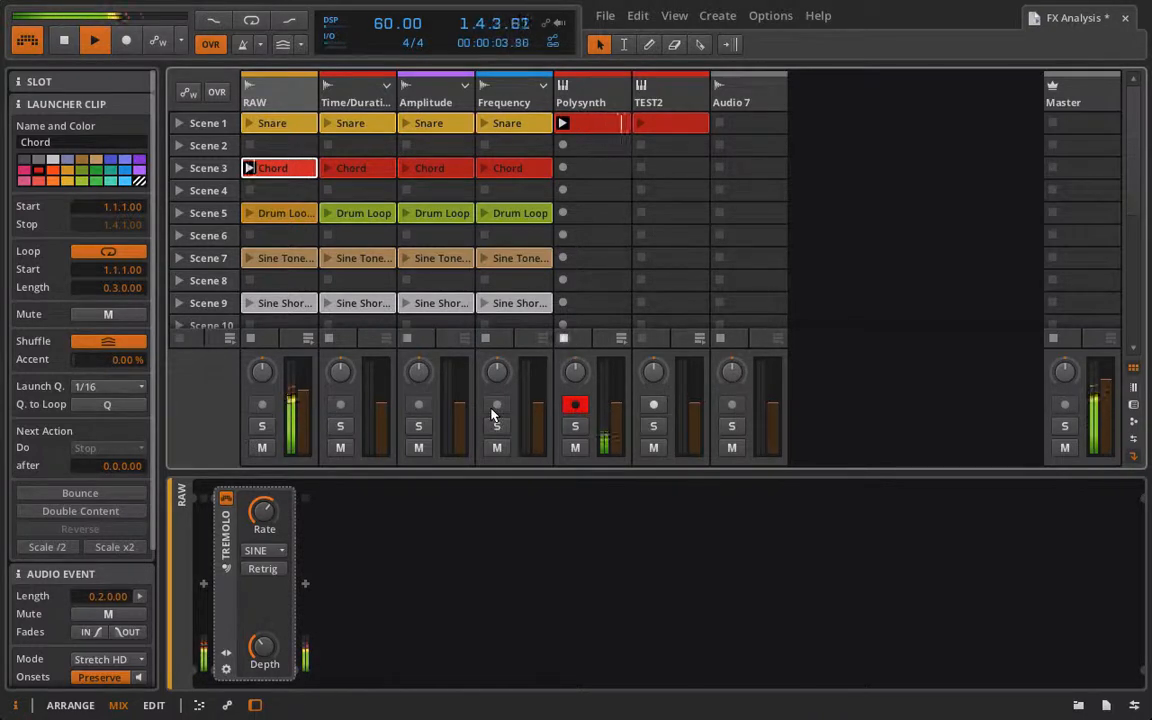
# Step: Adjust the Tremolo depth and toggle playback to audition the effect
pyautogui.moveTo(300, 430); pyautogui.dragTo(300, 440)
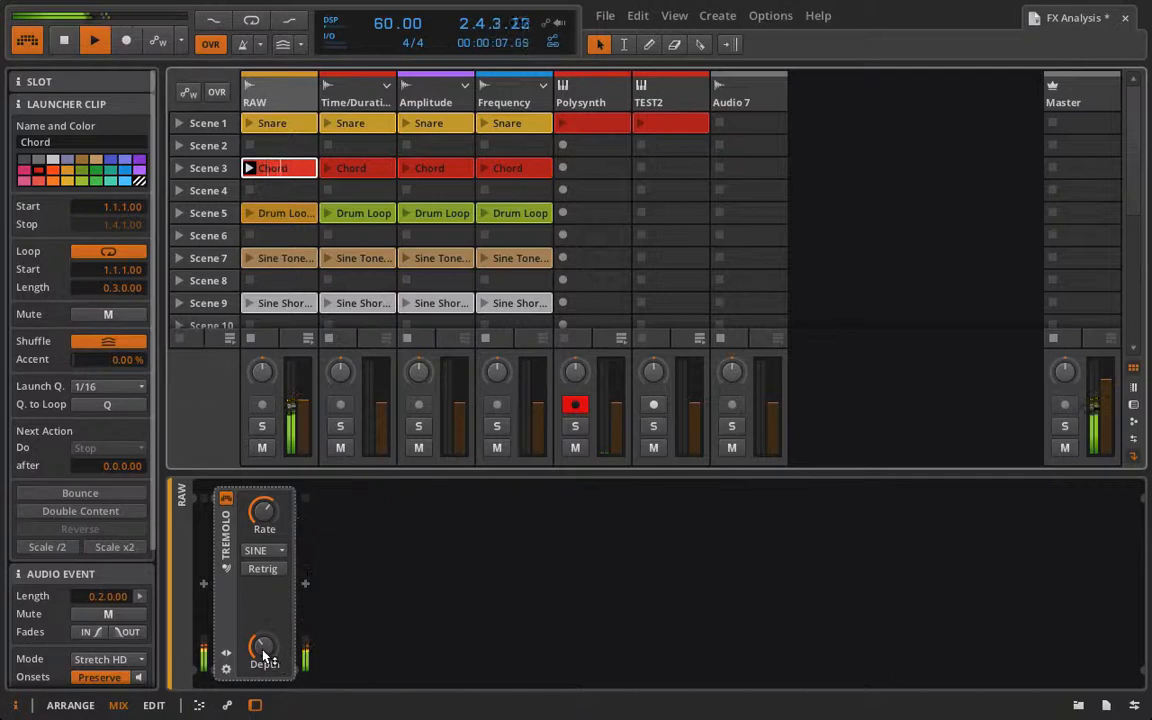
pyautogui.press('space')
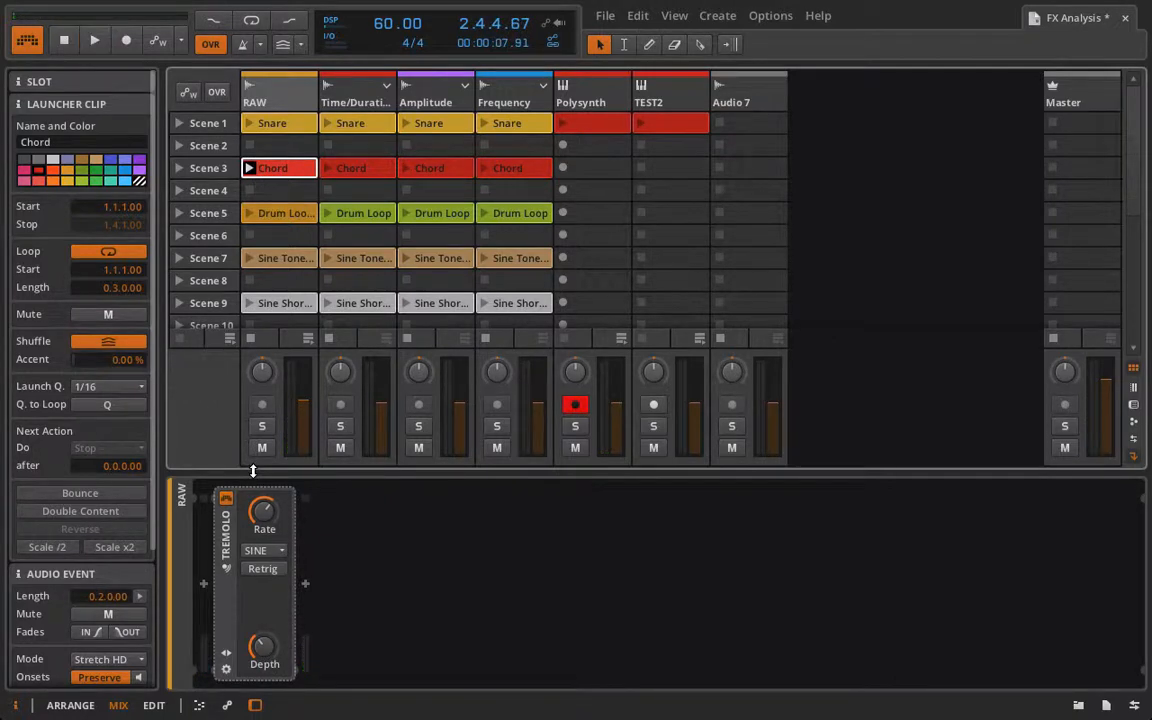
pyautogui.press('space')
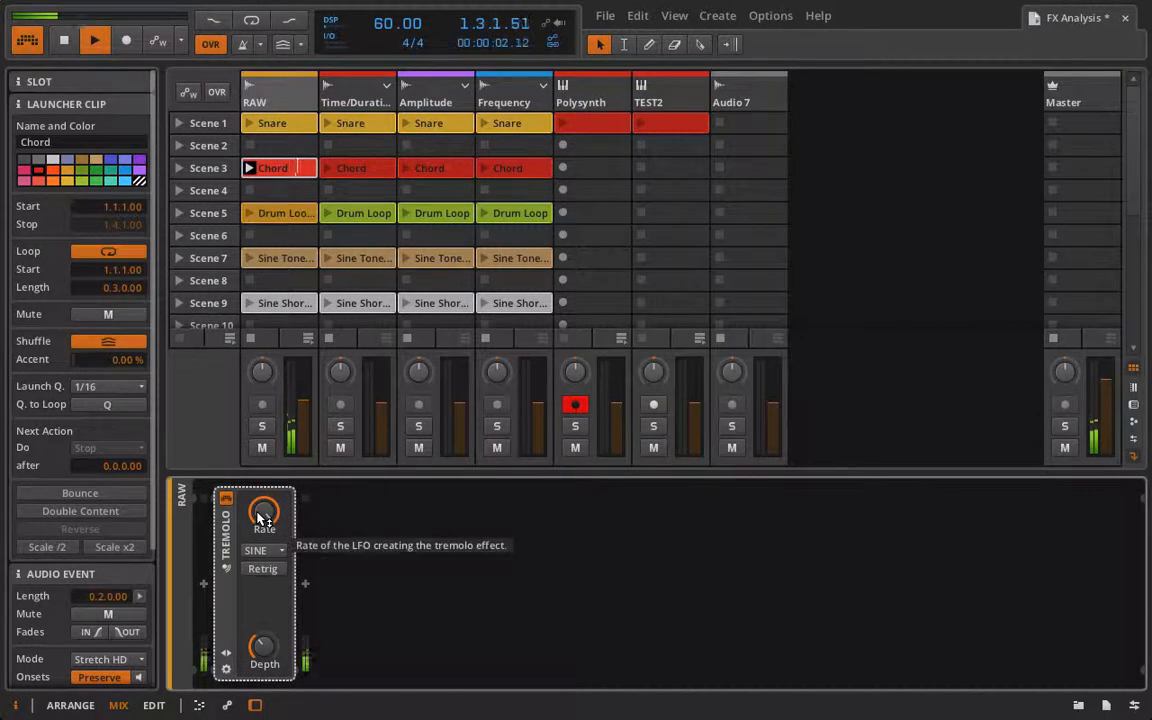
pyautogui.press('space')
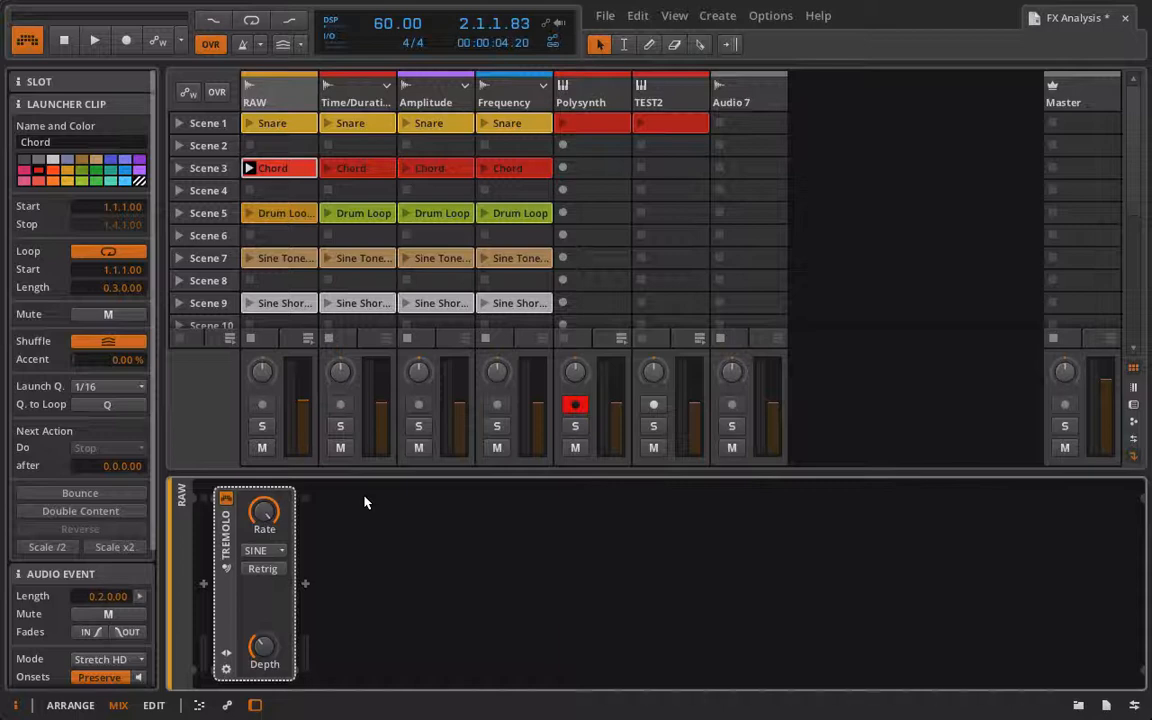
# Step: Add the Voxengo SPAN VST plugin from the device browser after the Tremolo on the RAW track
pyautogui.click(305, 585)
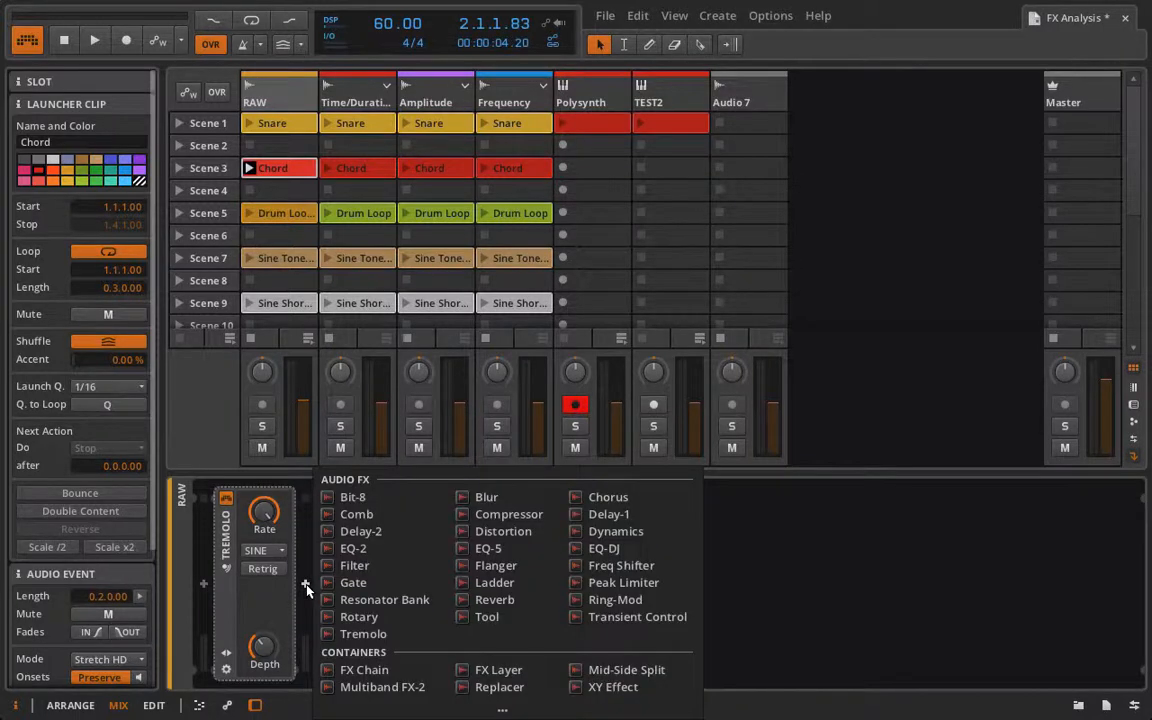
pyautogui.click(307, 589)
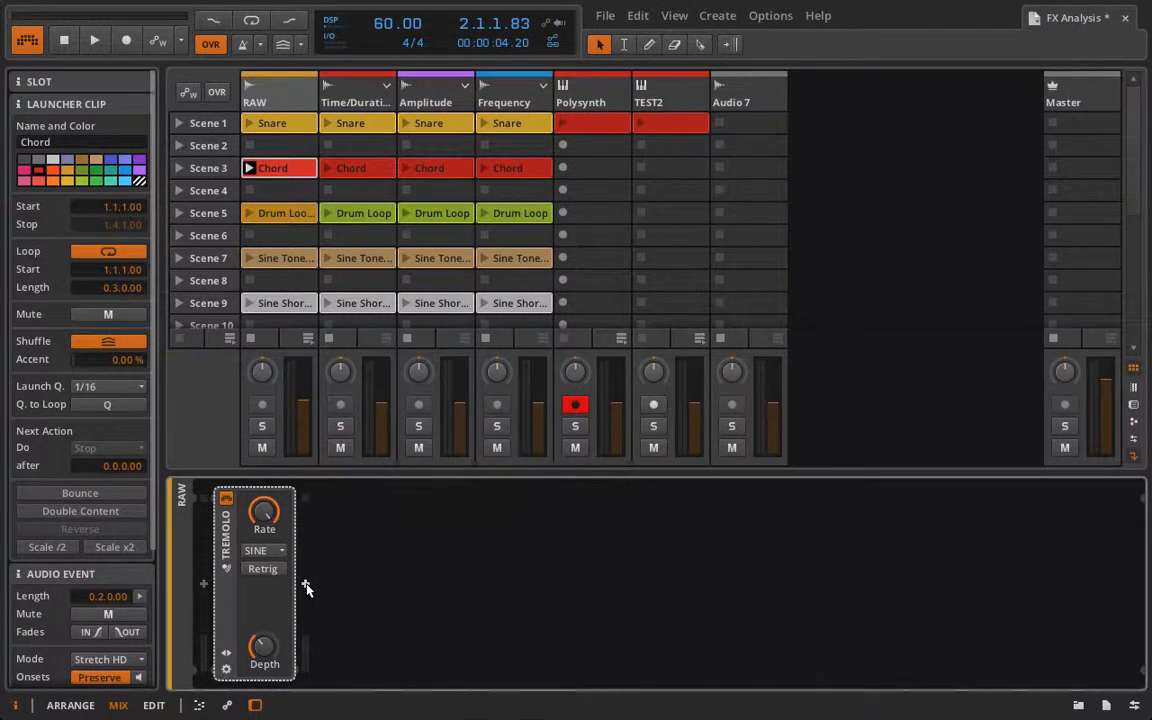
pyautogui.click(1083, 705)
pyautogui.click(1044, 297)
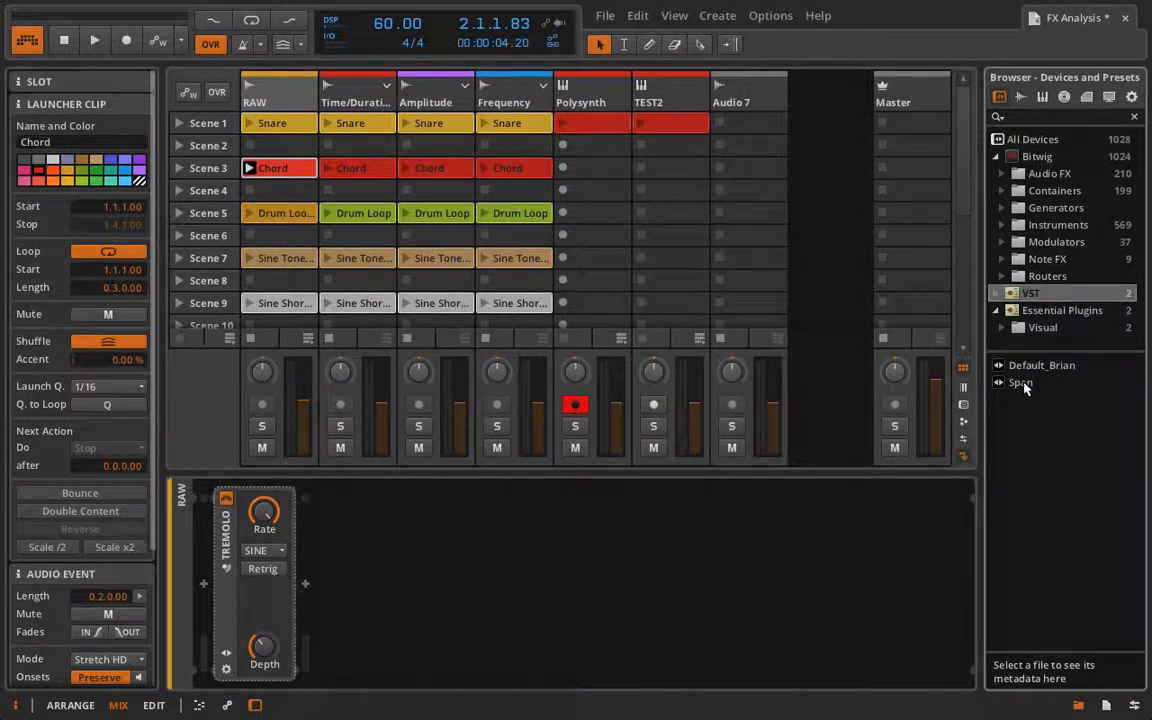
pyautogui.moveTo(1023, 388); pyautogui.dragTo(715, 576)
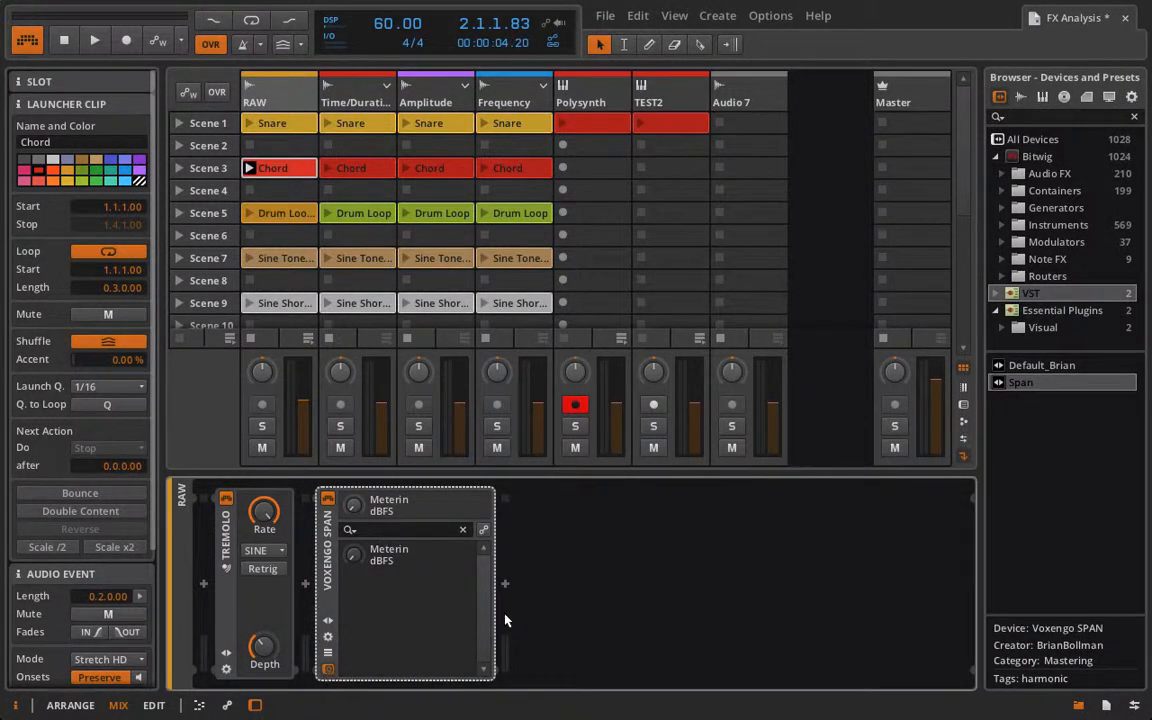
# Step: Play the clip and compare the SPAN spectrum with the Tremolo switched off and on, then close the SPAN window
pyautogui.press('space')
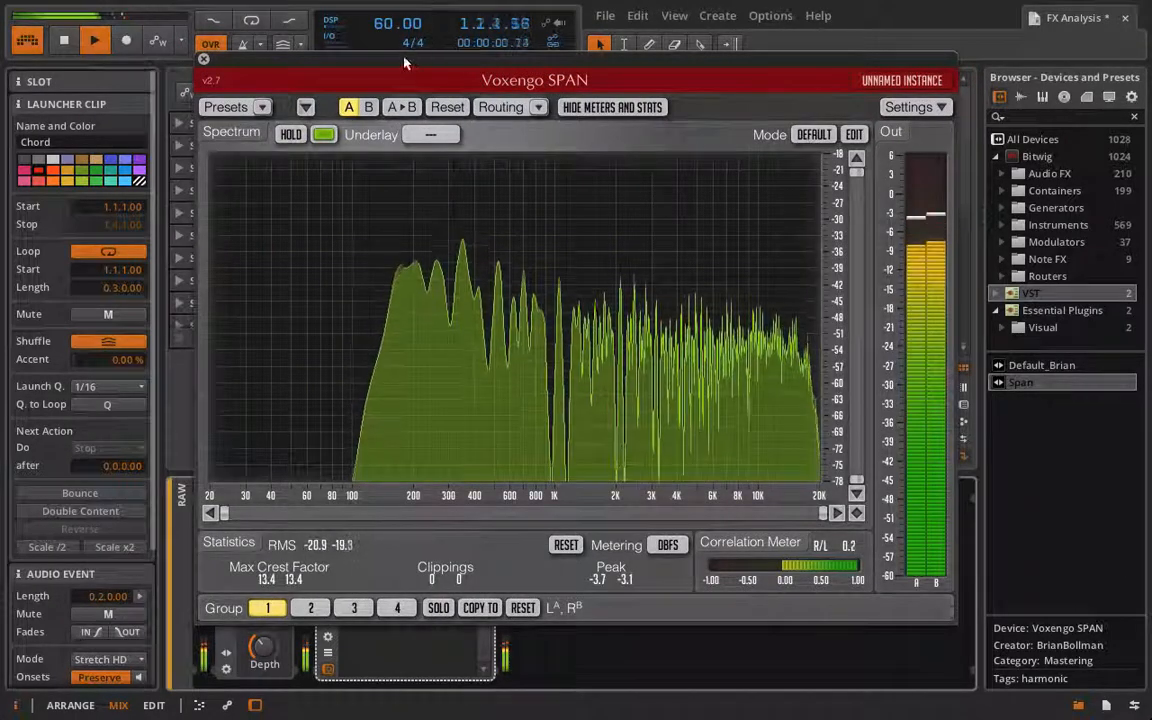
pyautogui.moveTo(405, 63); pyautogui.dragTo(549, 49)
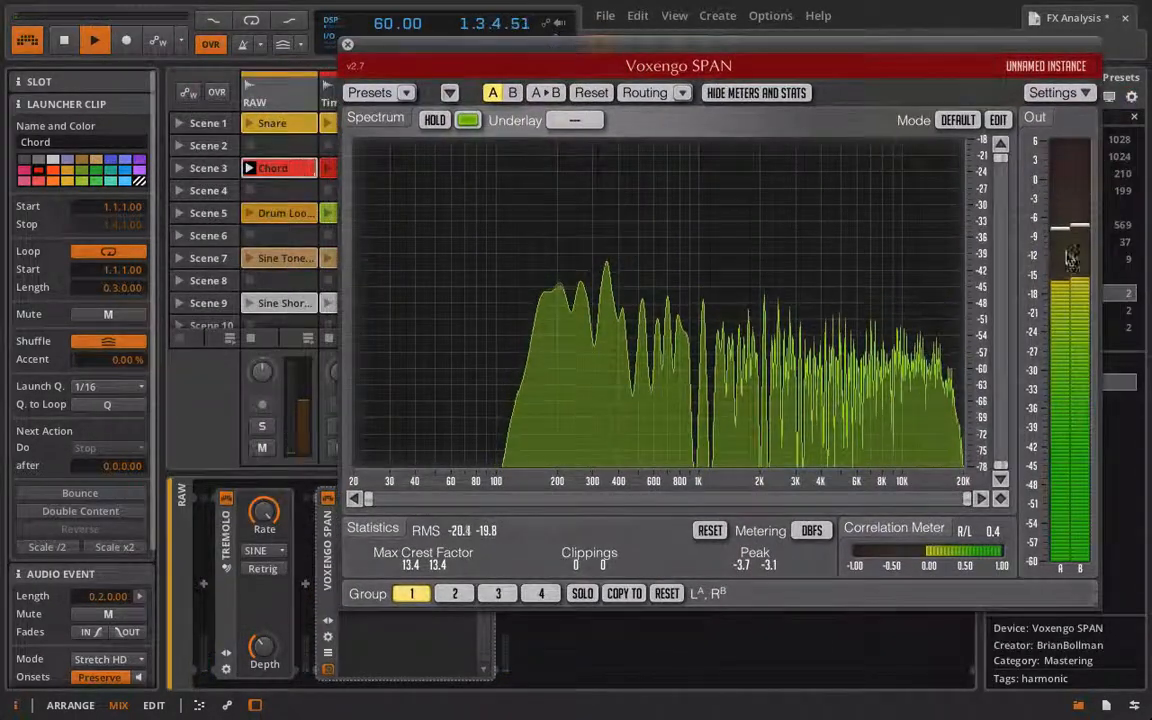
pyautogui.click(226, 498)
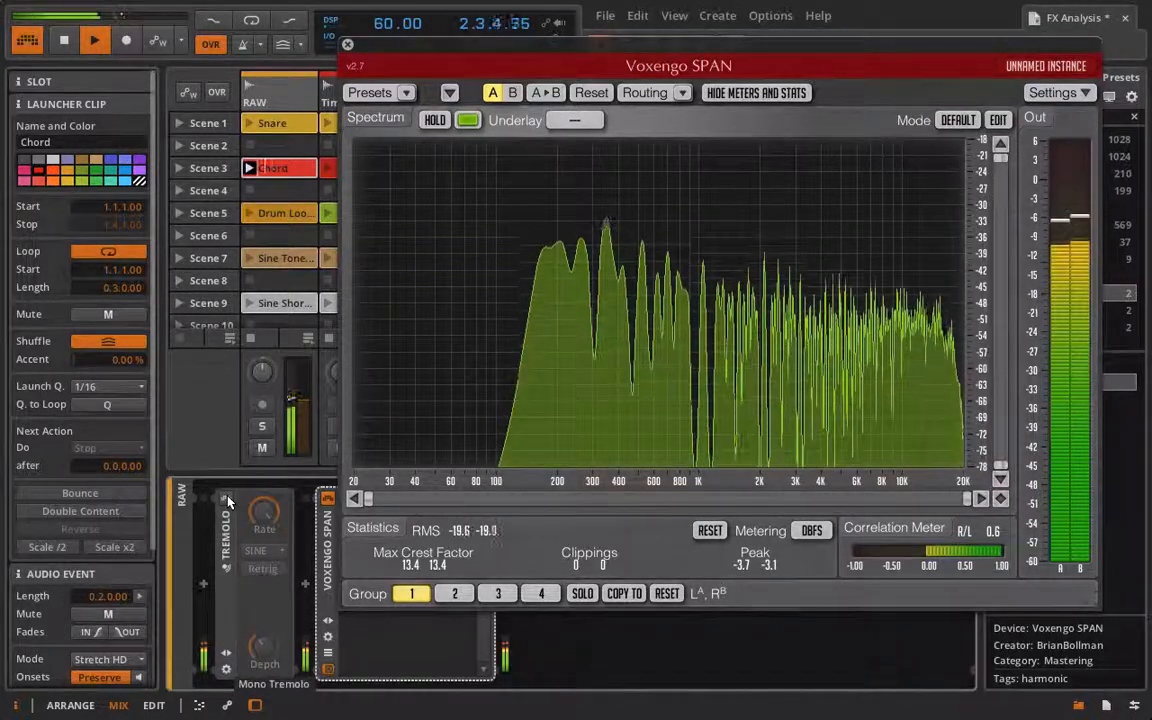
pyautogui.click(226, 498)
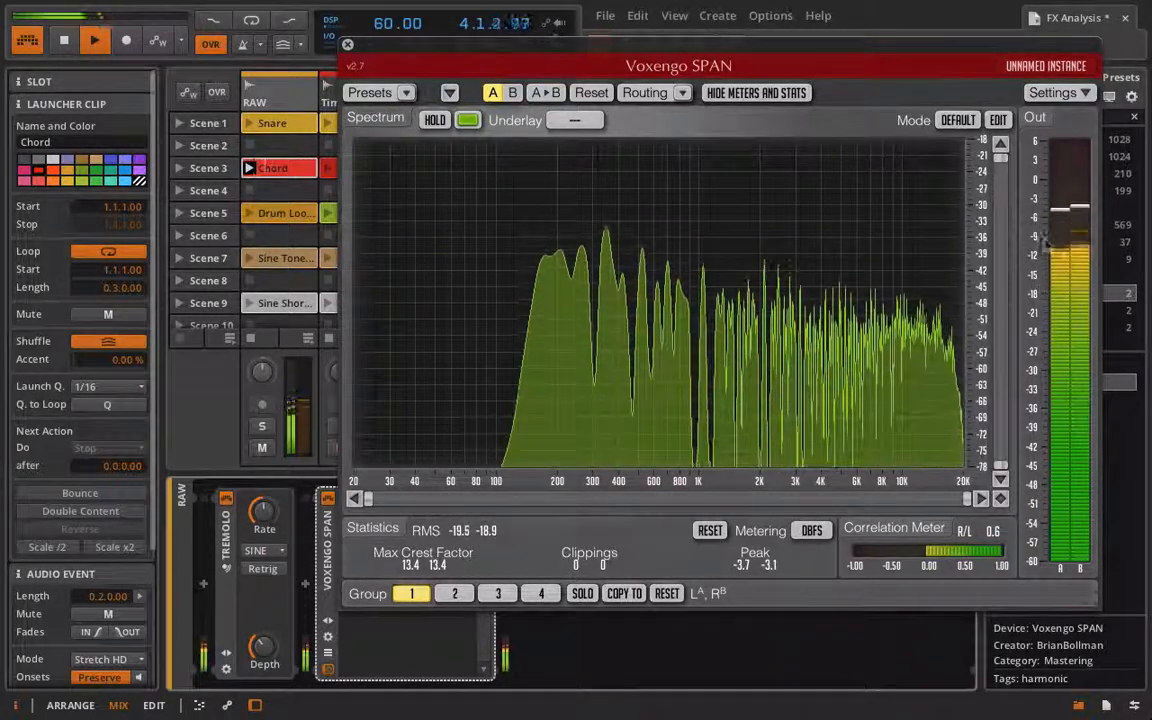
pyautogui.click(347, 44)
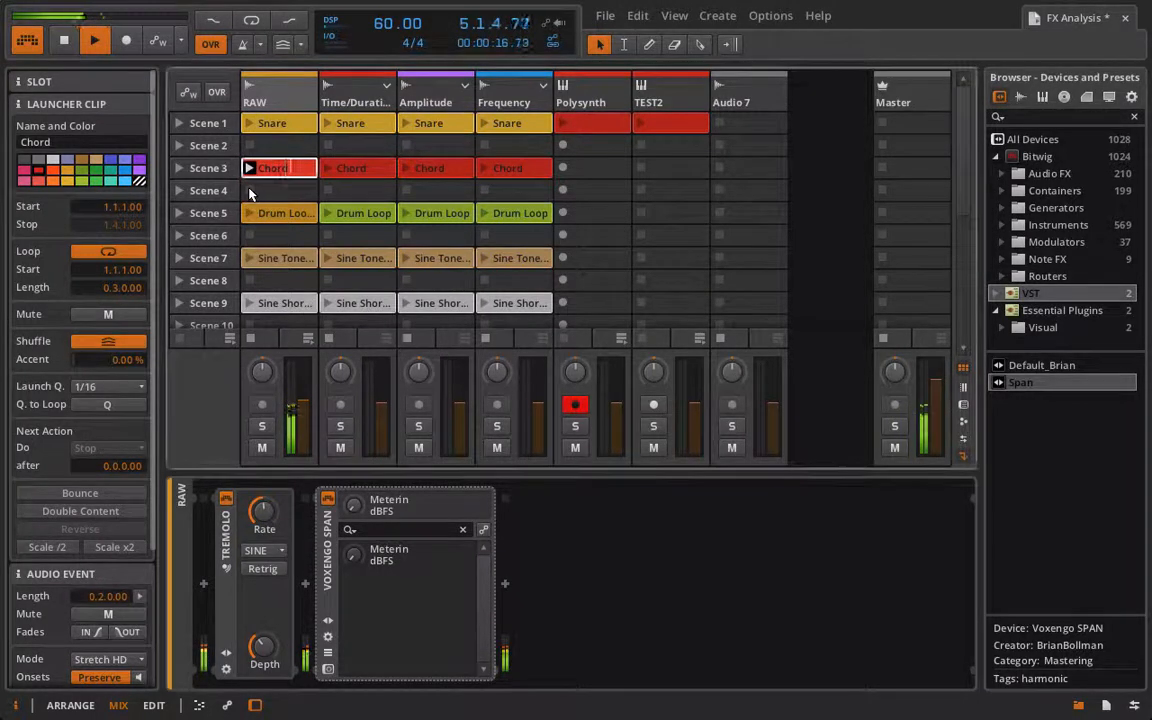
# Step: Lower the Tremolo depth
pyautogui.click(263, 647)
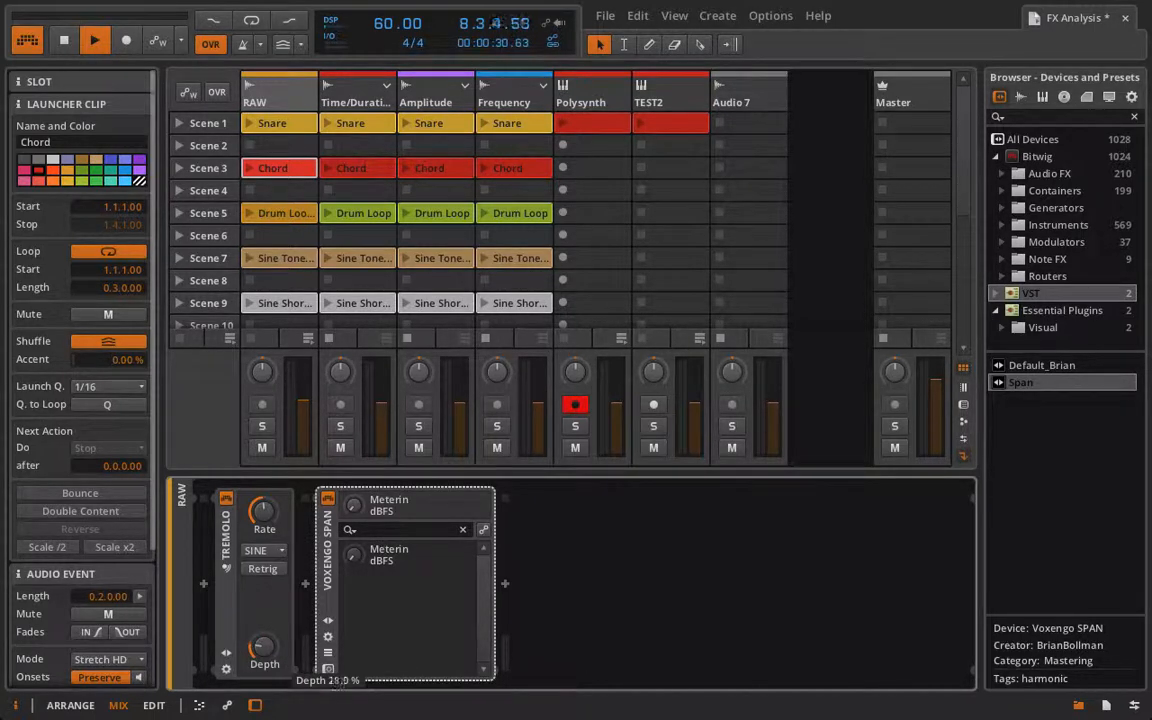
pyautogui.moveTo(263, 647)
pyautogui.mouseDown()
pyautogui.moveTo(263, 660)
pyautogui.moveTo(272, 655)
pyautogui.mouseUp()
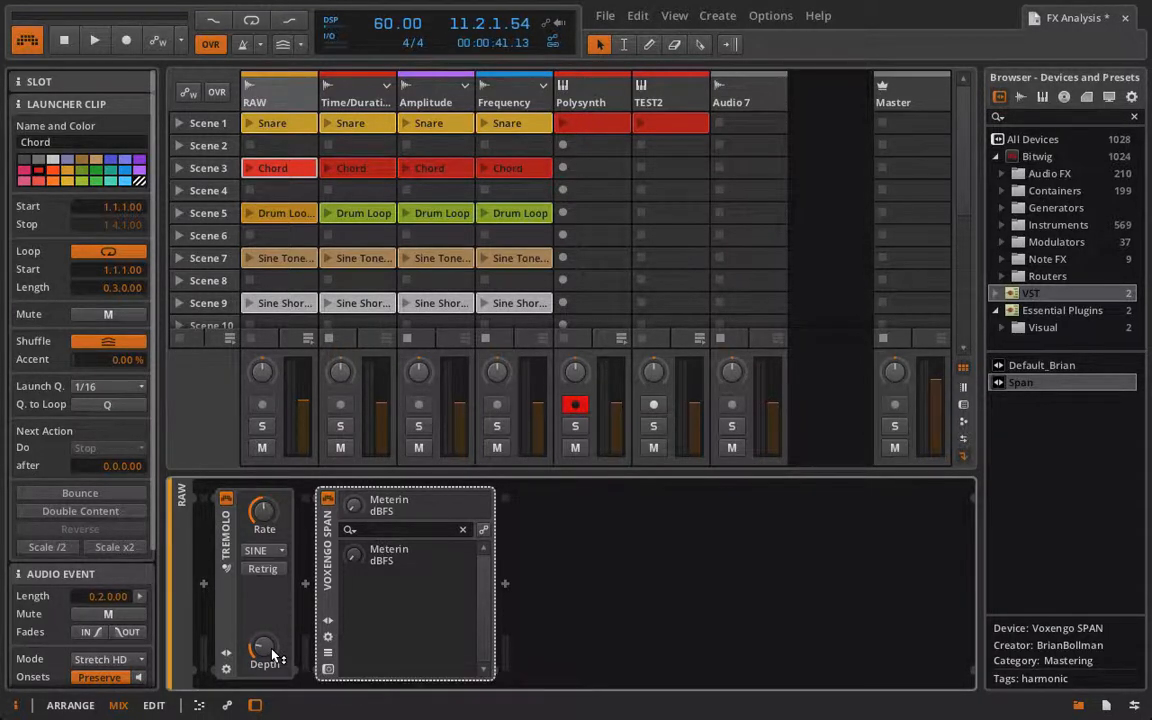
pyautogui.moveTo(273, 655); pyautogui.dragTo(273, 670)
pyautogui.click(258, 550)
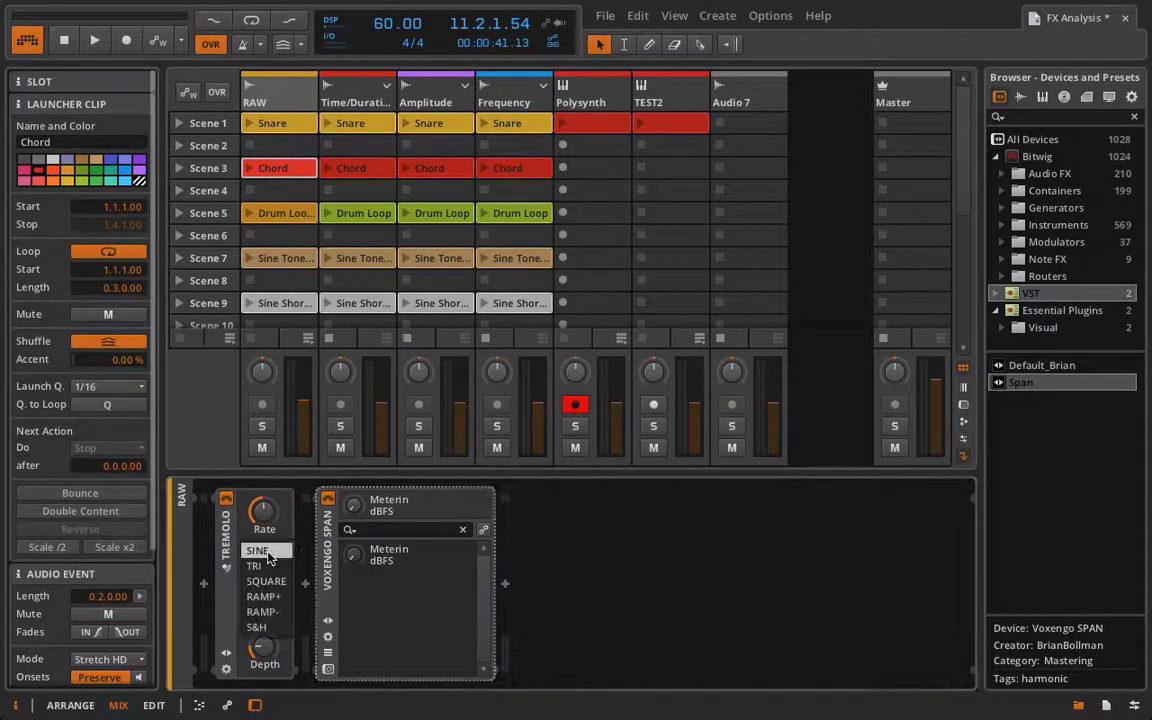
pyautogui.click(284, 551)
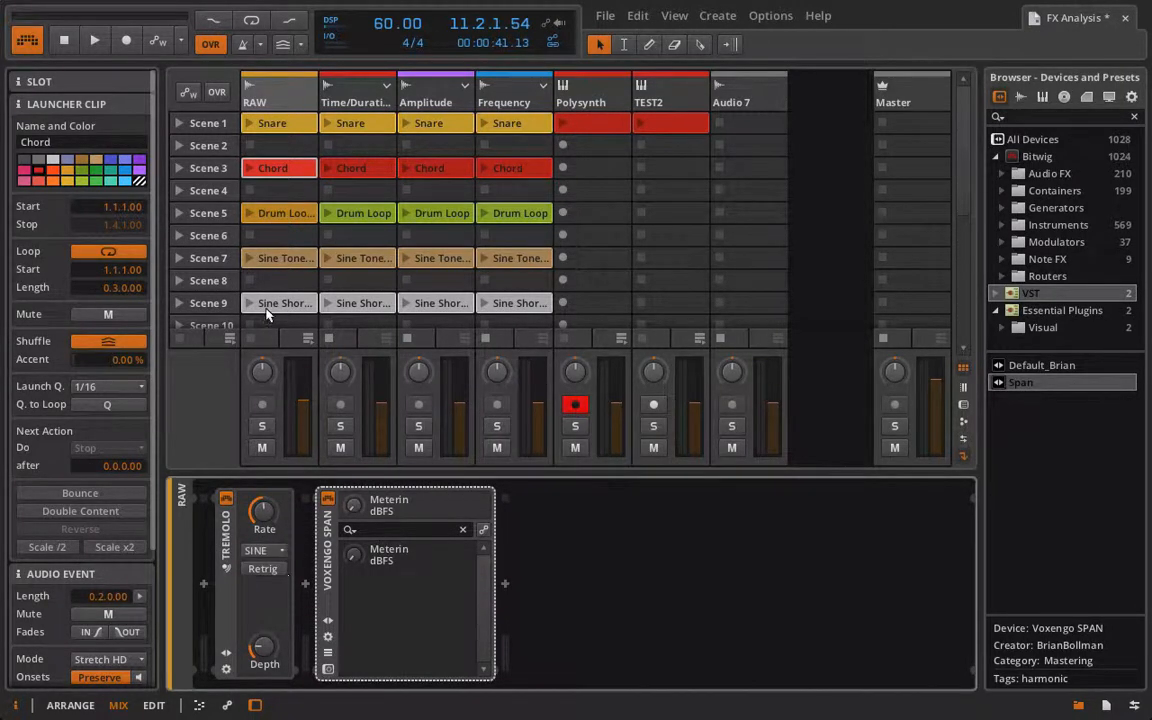
# Step: Relaunch the Chord clip on the RAW track and raise the Tremolo depth and rate
pyautogui.click(249, 168)
pyautogui.moveTo(262, 645); pyautogui.dragTo(262, 617)
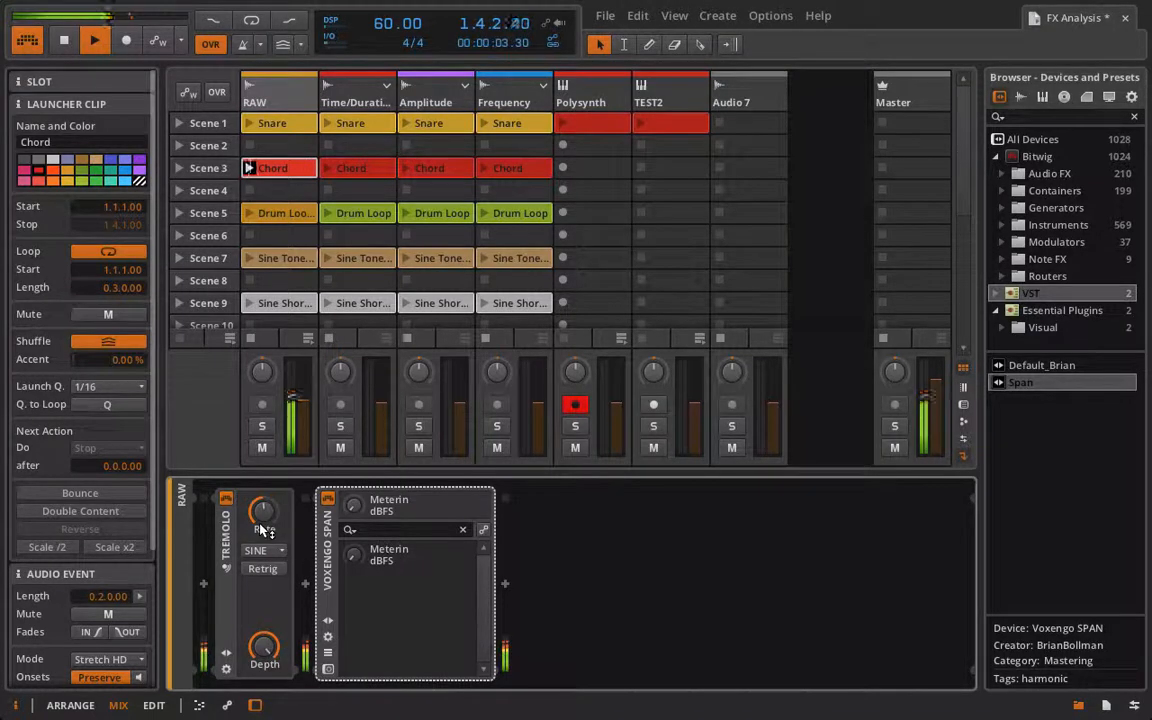
pyautogui.moveTo(266, 508); pyautogui.dragTo(260, 534)
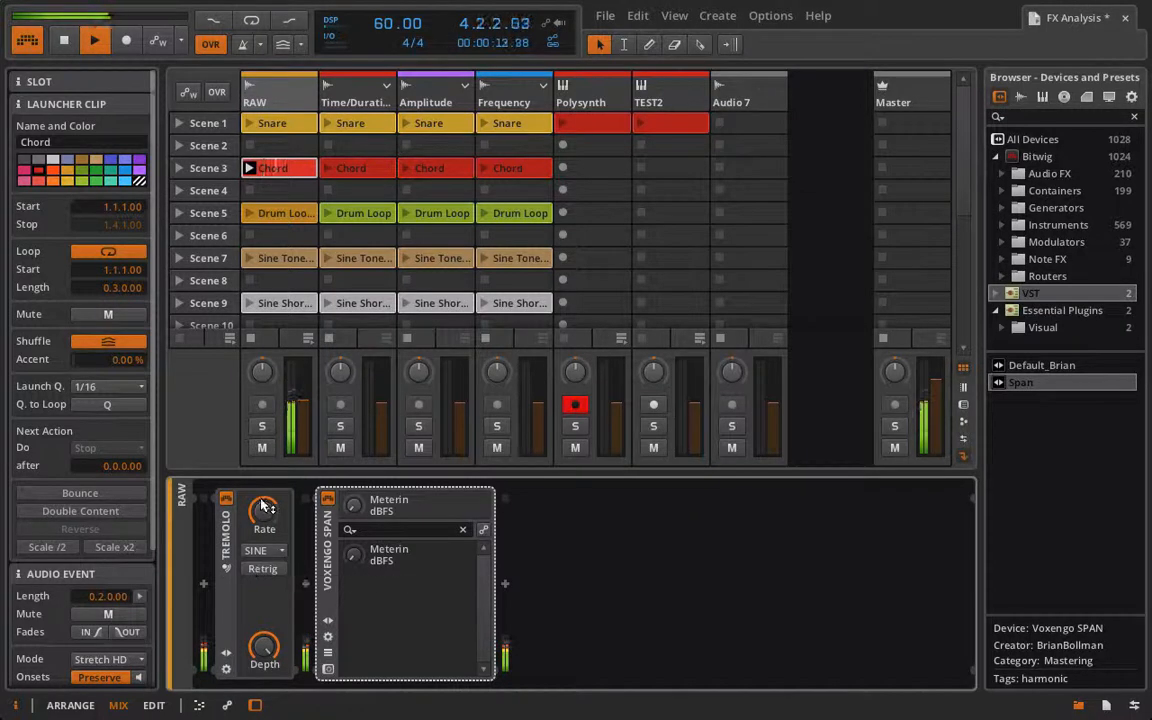
# Step: Restart playback and switch the Tremolo waveform to TRI
pyautogui.press('space')
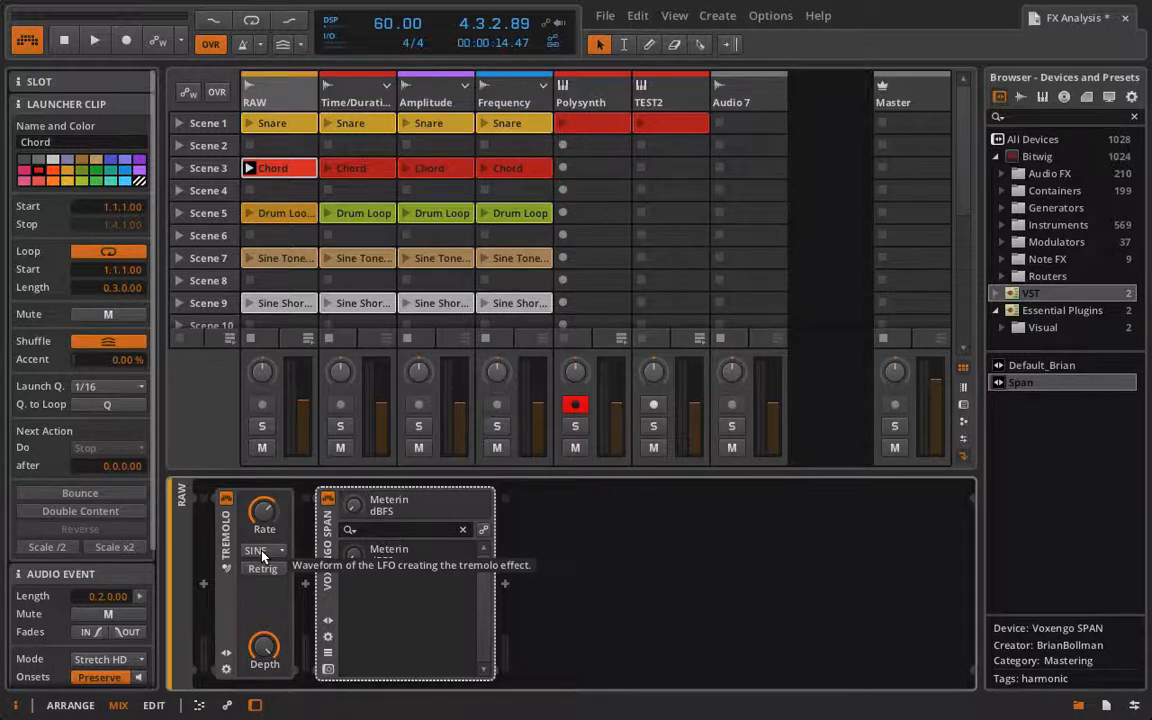
pyautogui.press('space')
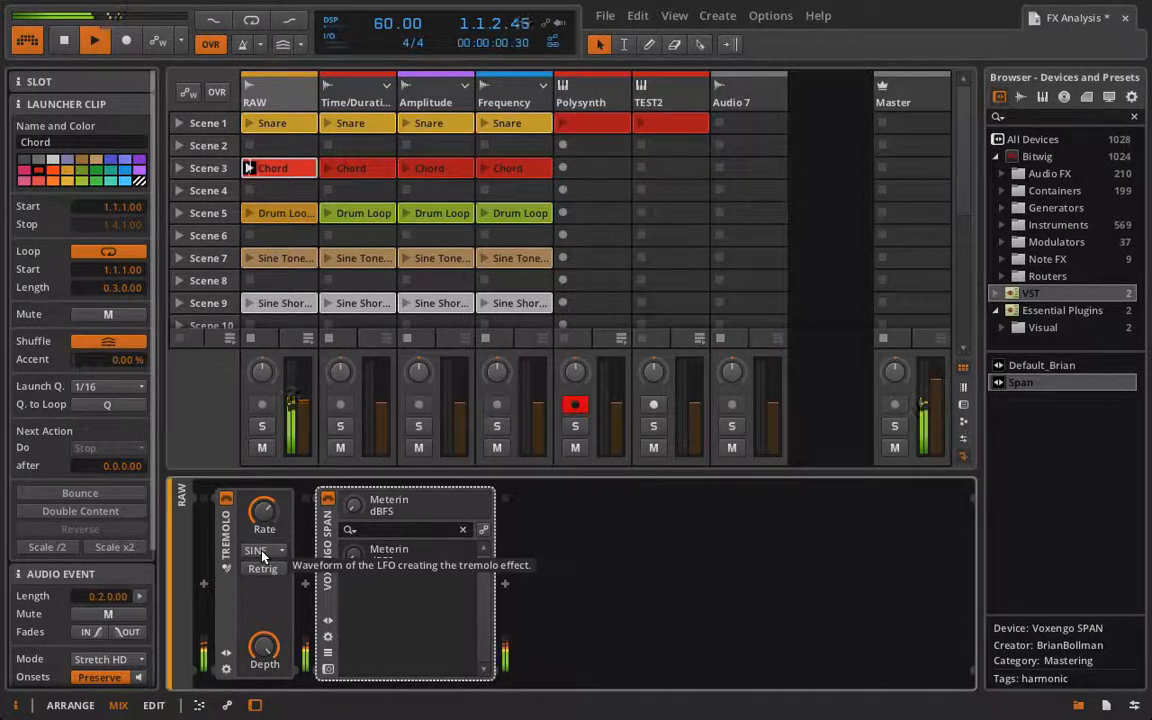
pyautogui.click(262, 553)
pyautogui.click(256, 569)
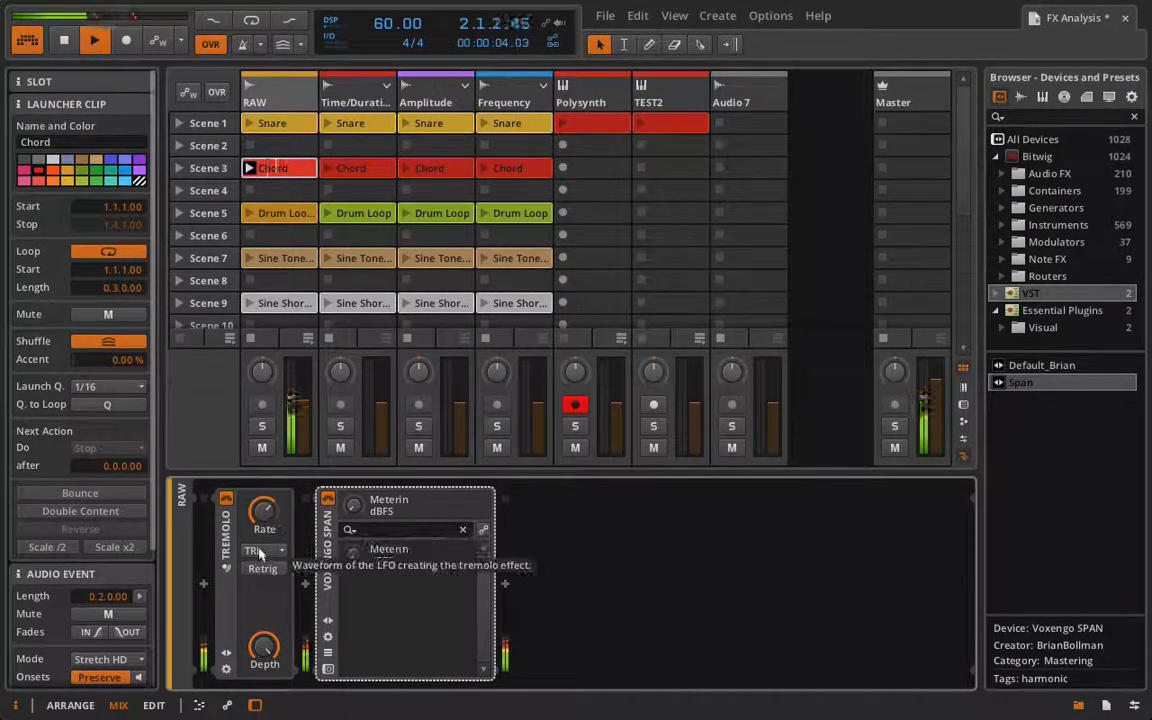
# Step: Switch the Tremolo waveform to SQUARE, then to RAMP+
pyautogui.click(254, 550)
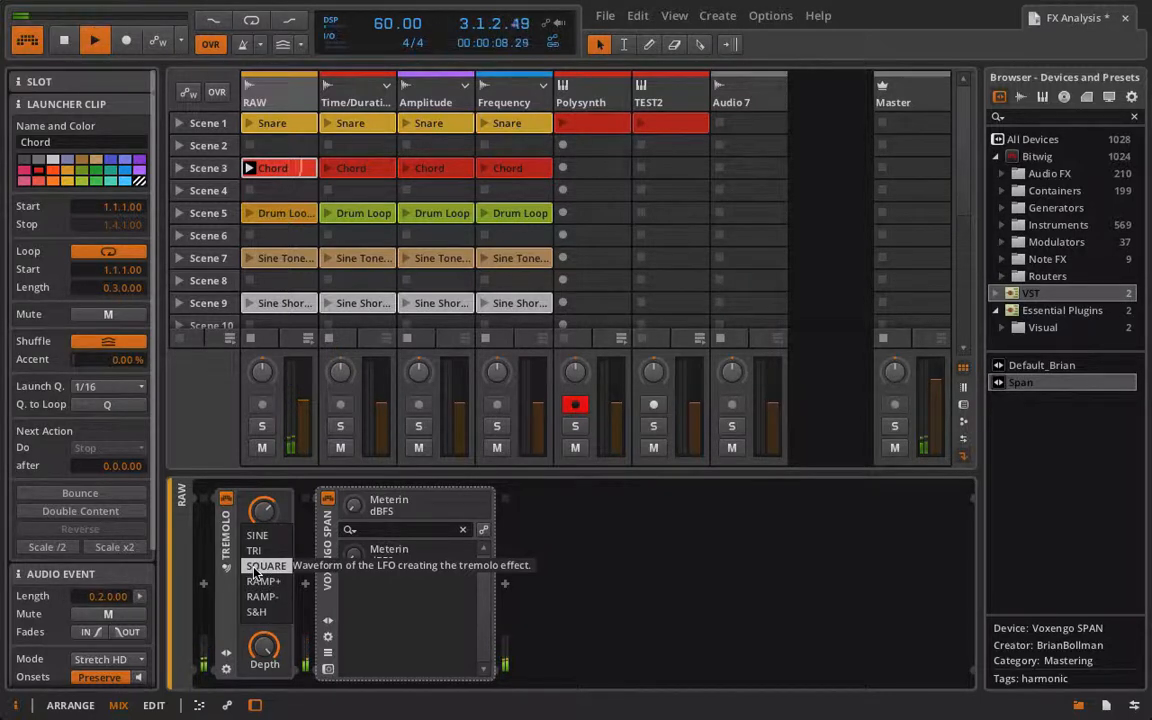
pyautogui.click(254, 567)
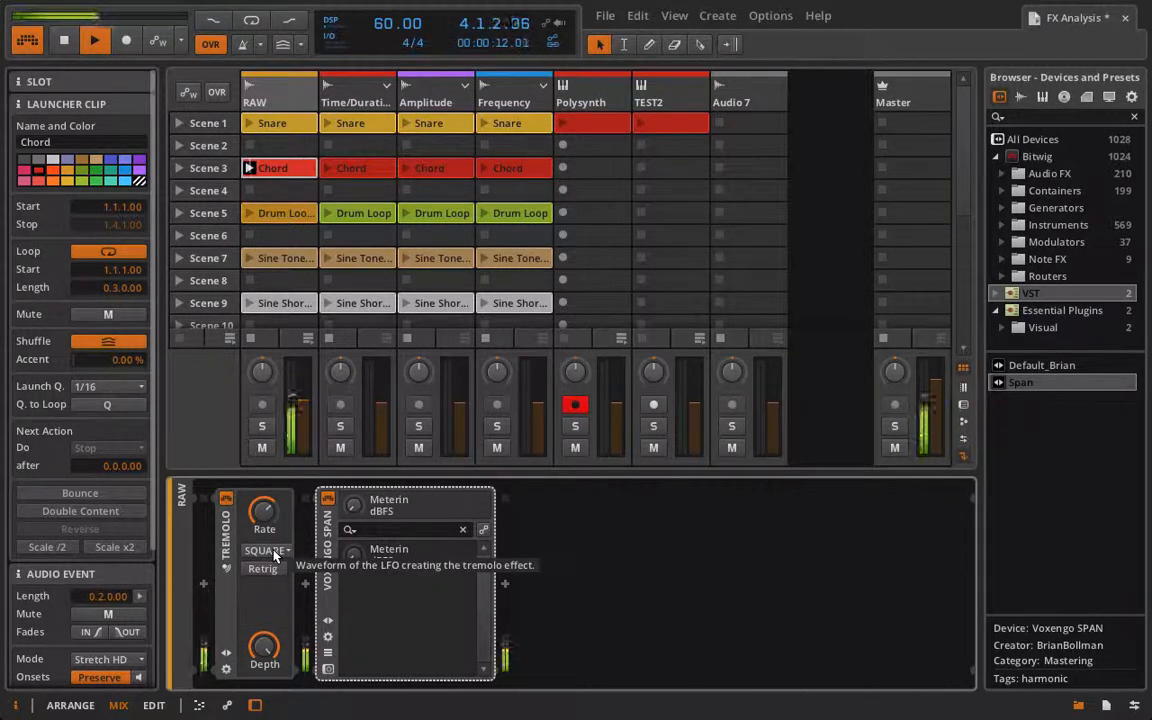
pyautogui.click(275, 551)
pyautogui.click(268, 568)
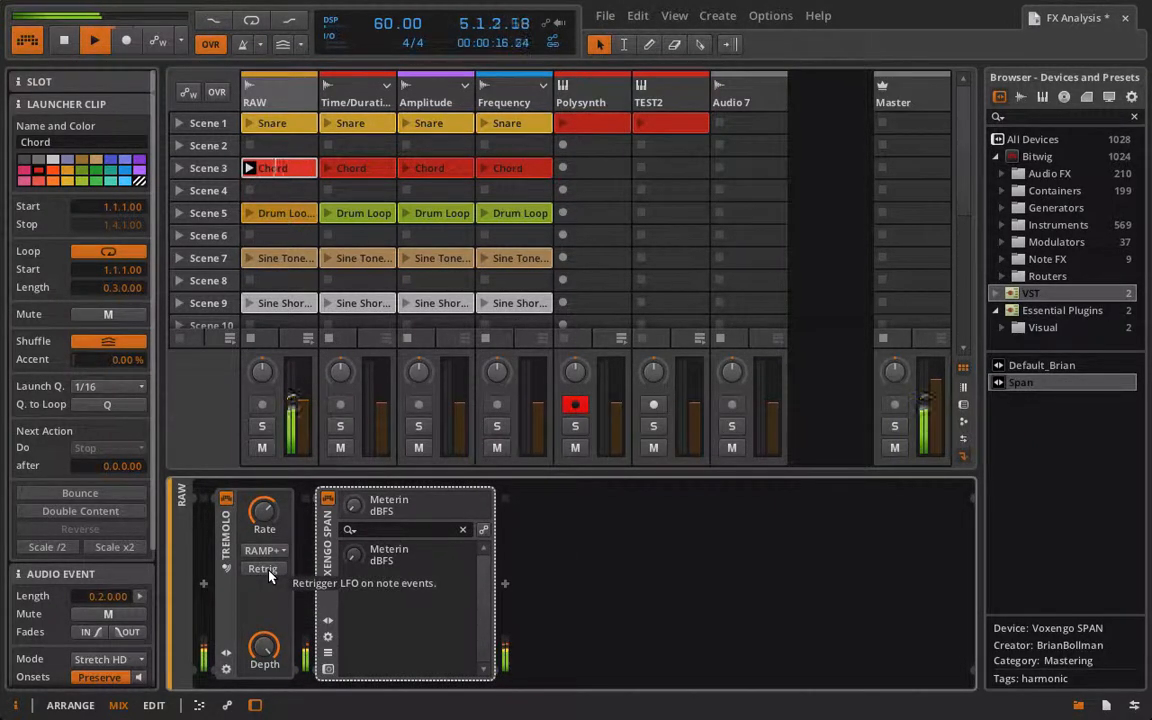
# Step: Raise the Tremolo rate and switch its waveform to RAMP-, stopping playback
pyautogui.moveTo(273, 519); pyautogui.dragTo(273, 498)
pyautogui.click(268, 550)
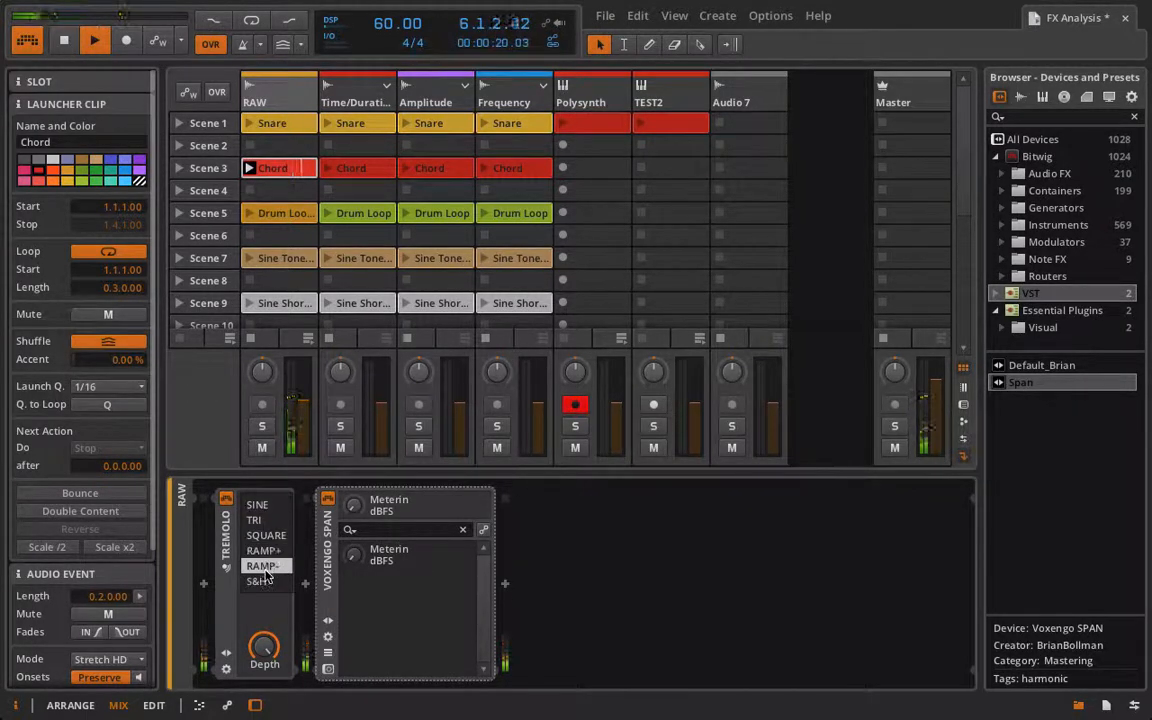
pyautogui.click(268, 561)
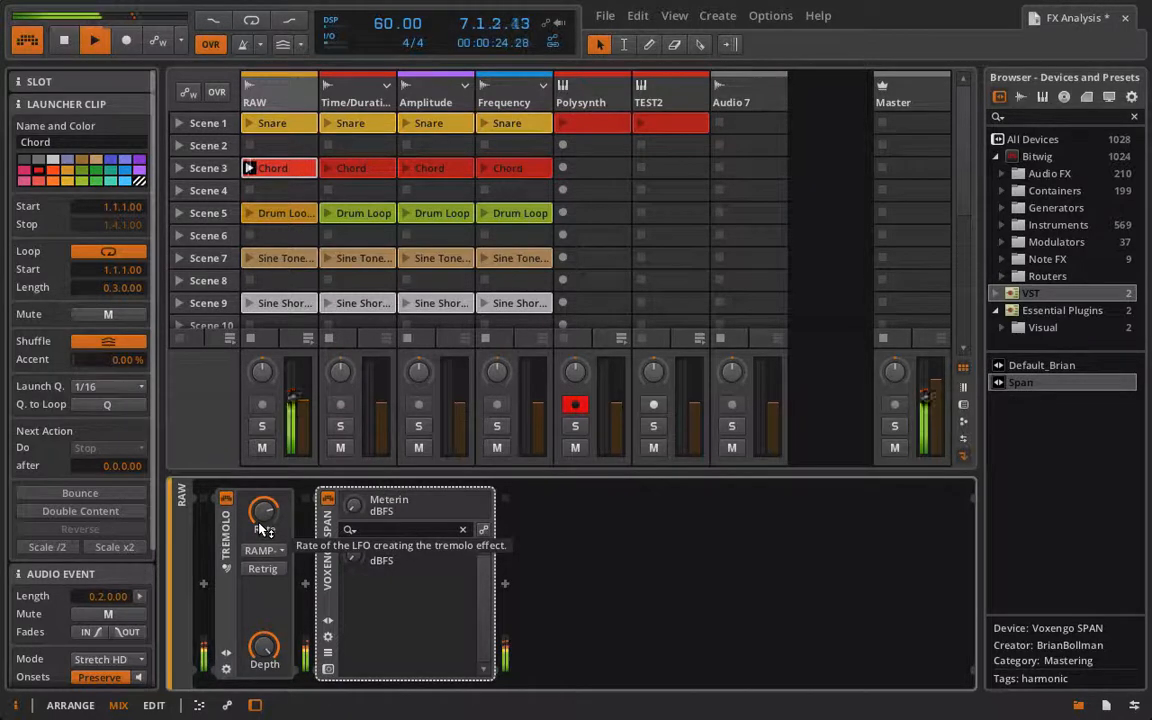
pyautogui.press('space')
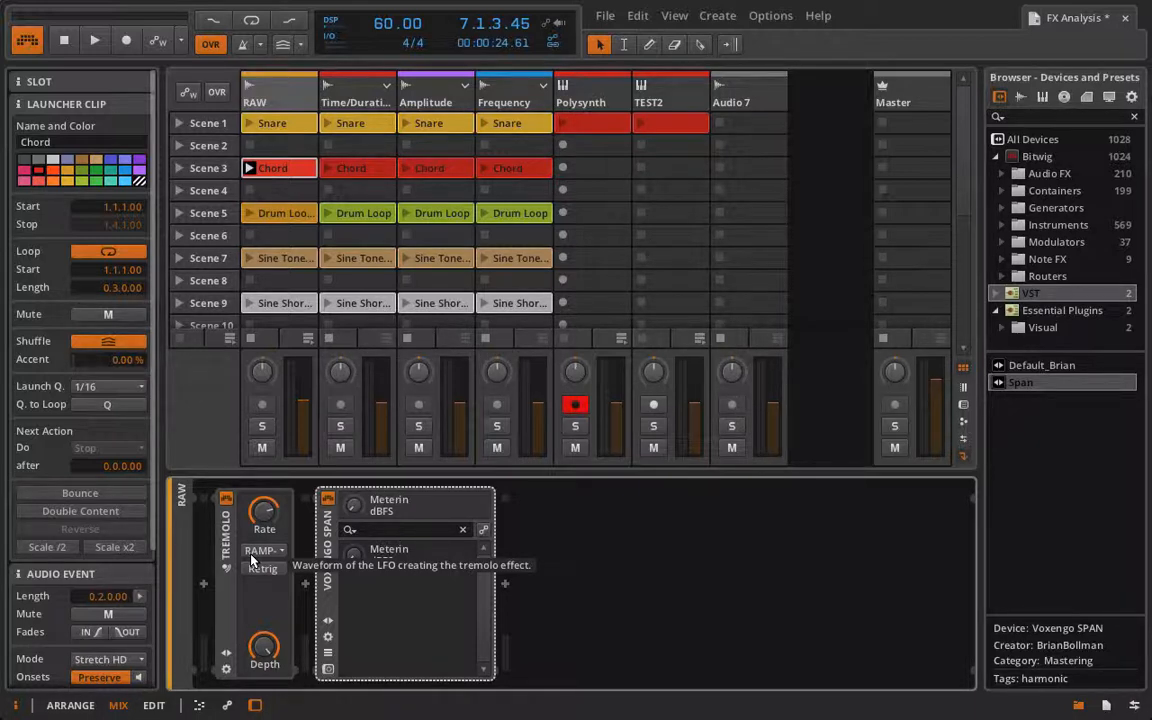
# Step: Set the Tremolo waveform to S&H, restart playback and launch the Sine Tone clip on the RAW track
pyautogui.click(258, 550)
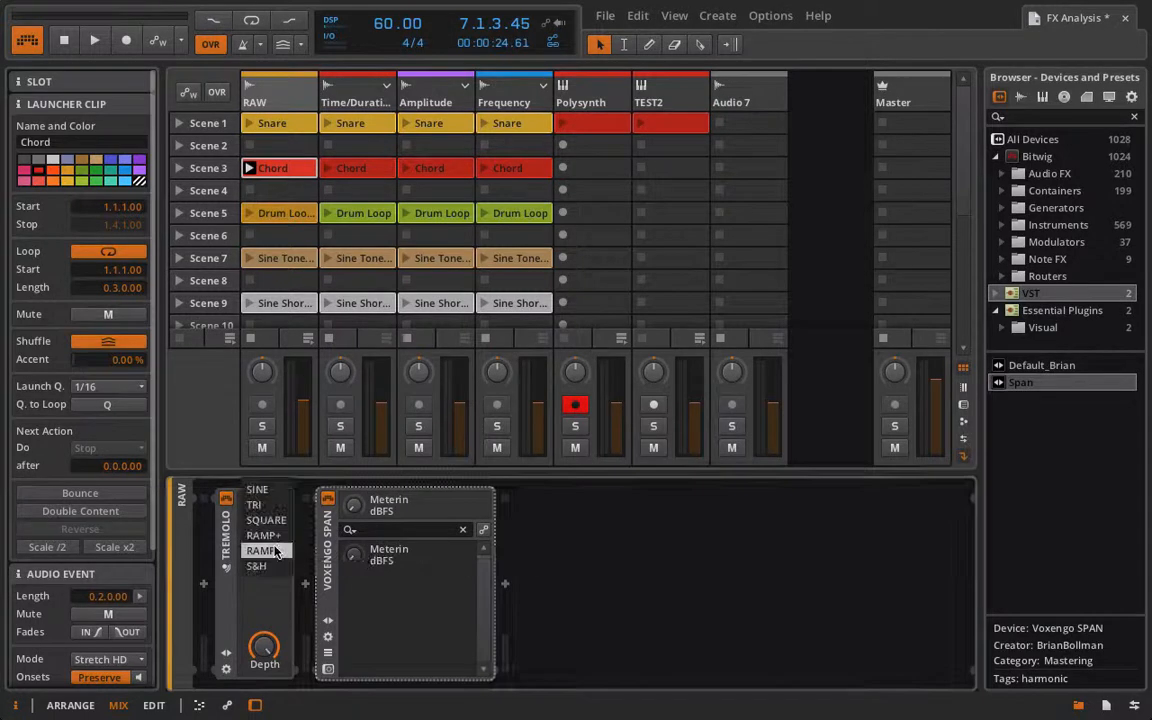
pyautogui.click(259, 567)
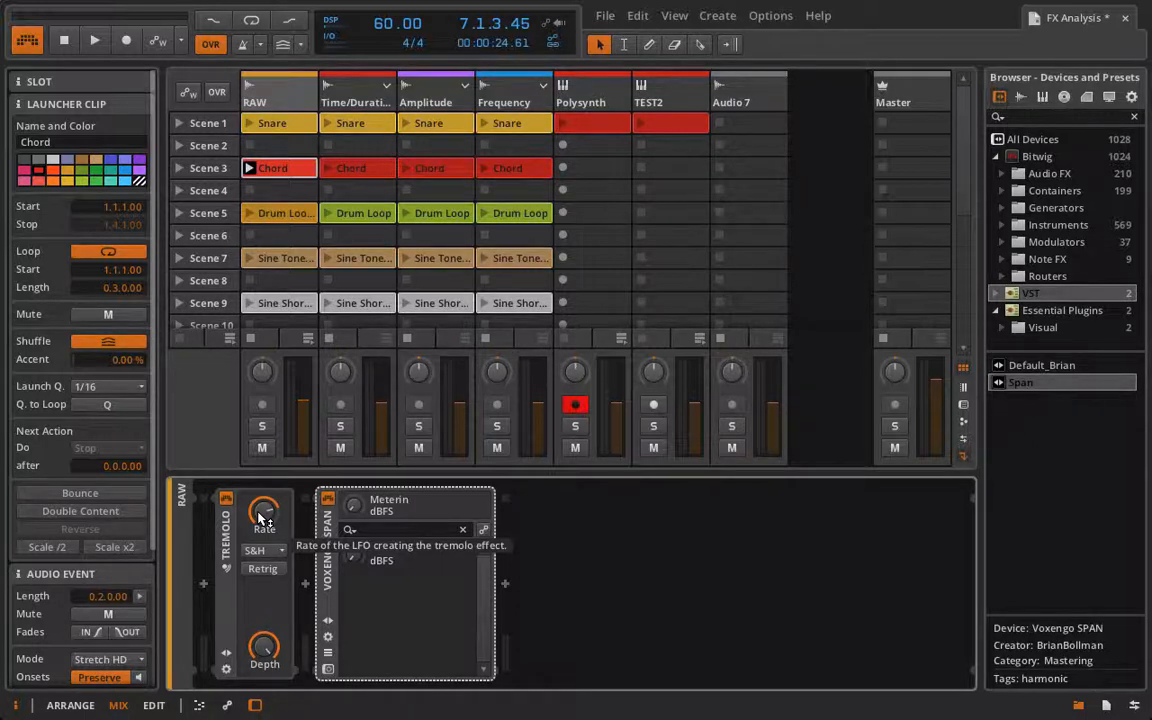
pyautogui.press('space')
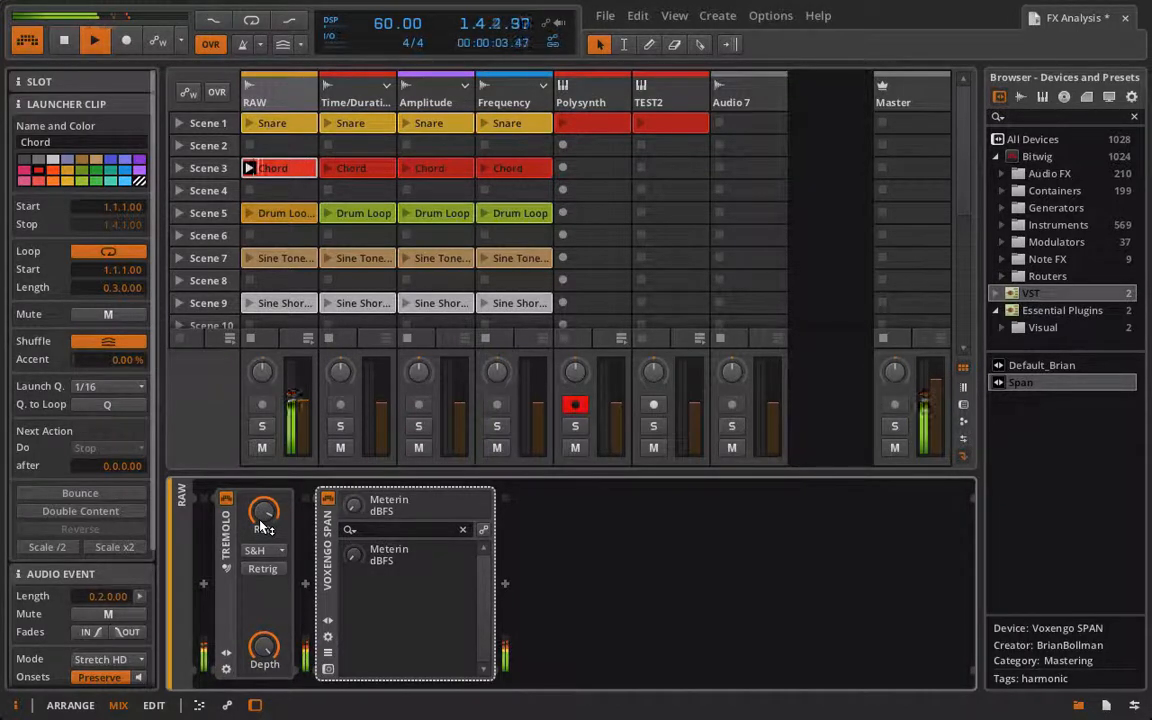
pyautogui.click(249, 260)
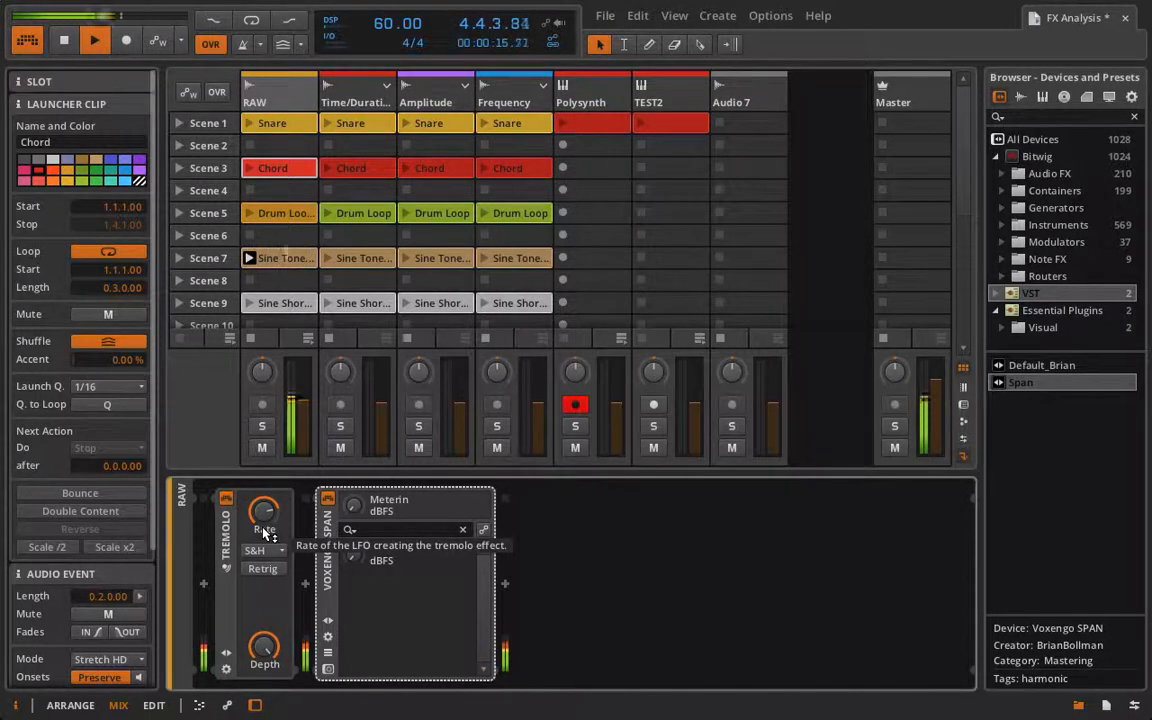
# Step: Stop playback and insert a Tremolo device on the Polysynth track between Ladder and Voxengo SPAN
pyautogui.press('space')
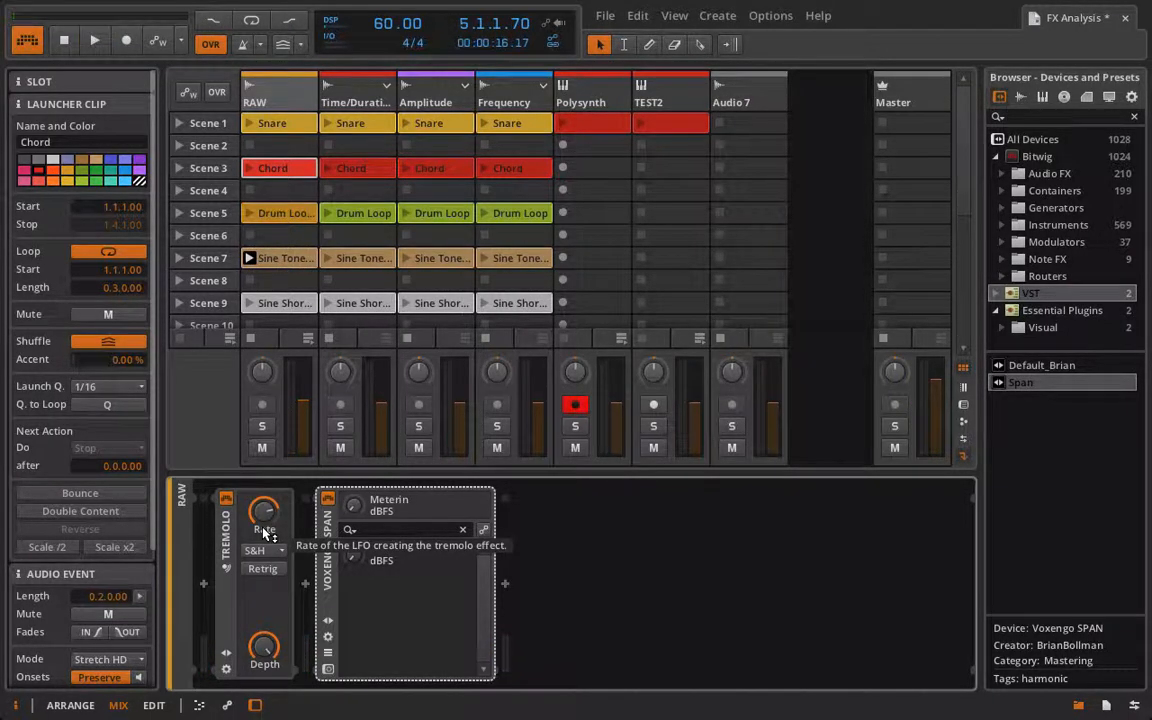
pyautogui.moveTo(263, 647); pyautogui.dragTo(262, 649)
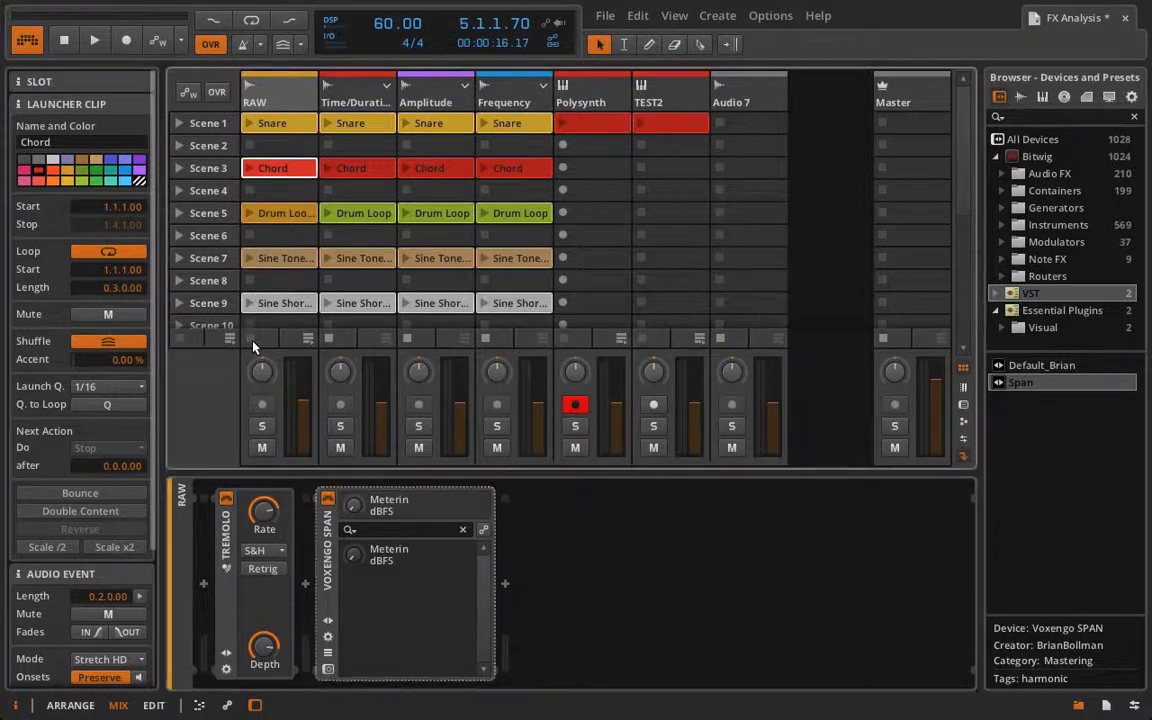
pyautogui.click(568, 107)
pyautogui.scroll(-6, 555, 613)
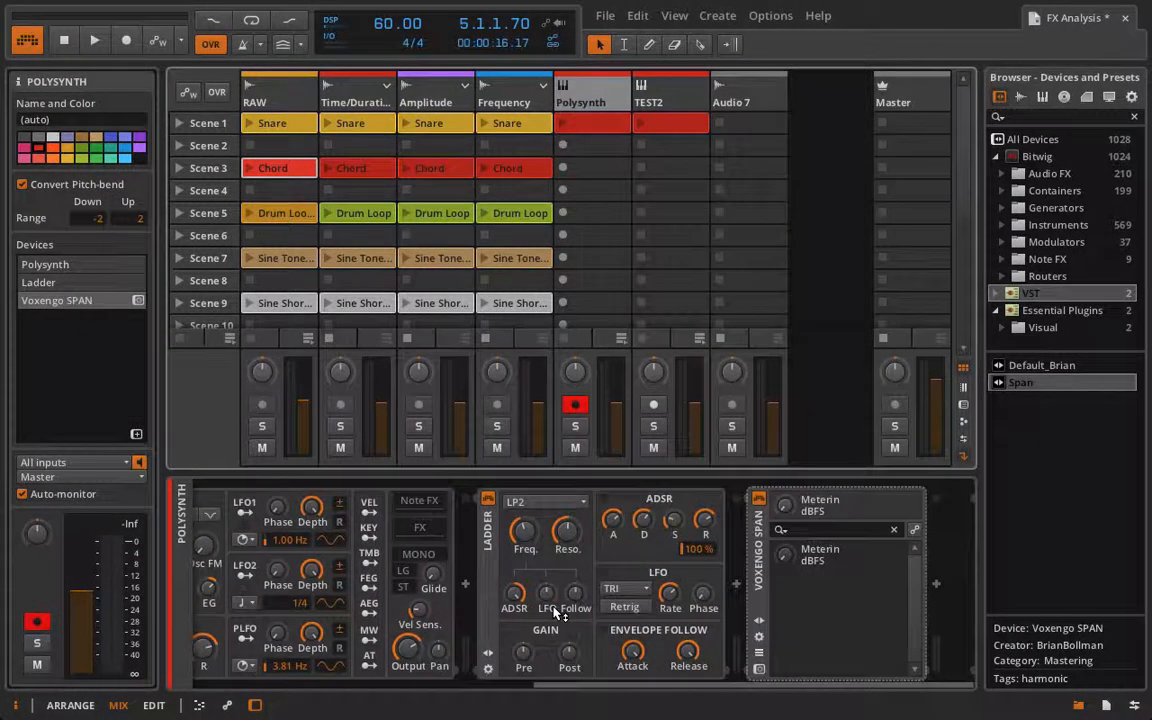
pyautogui.click(736, 584)
pyautogui.doubleClick(758, 630)
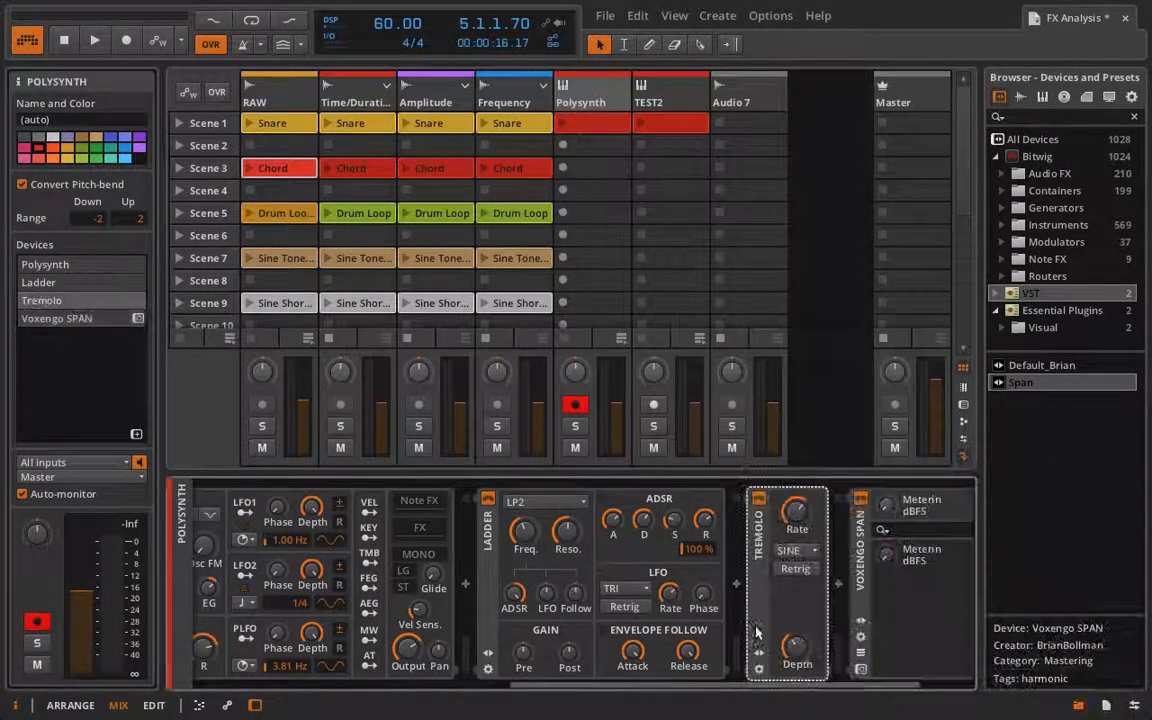
# Step: Set the new Tremolo's waveform to RAMP+ and launch the Polysynth clip in Scene 1
pyautogui.click(700, 551)
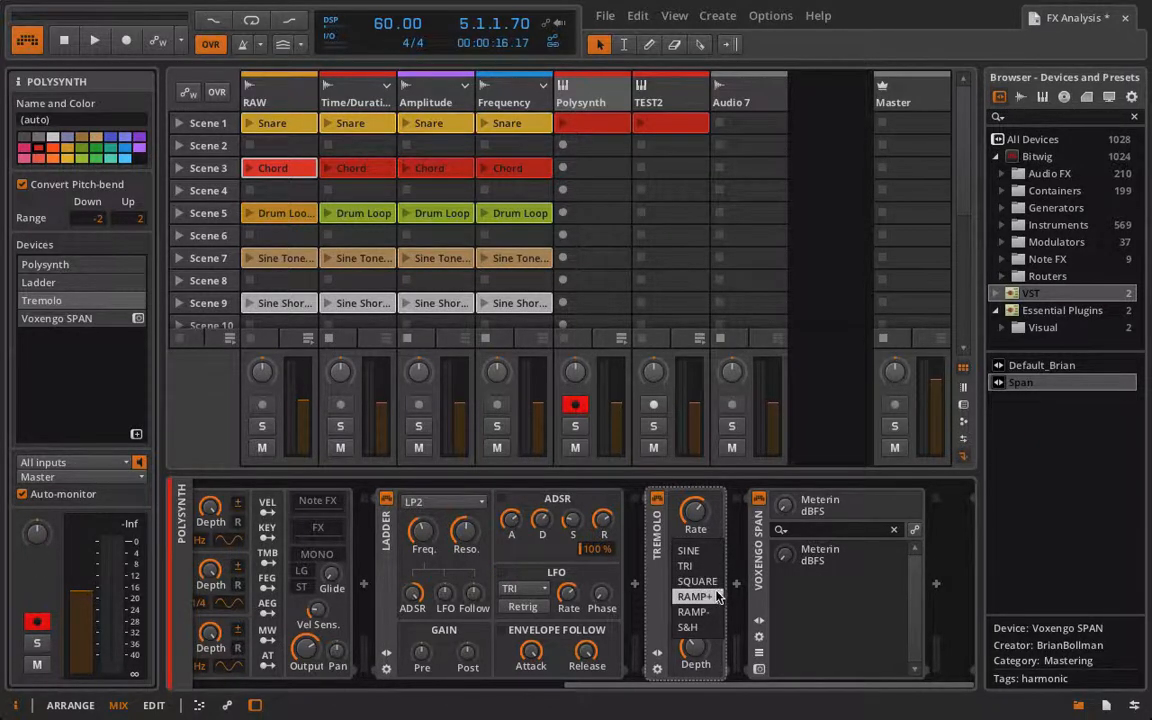
pyautogui.click(694, 596)
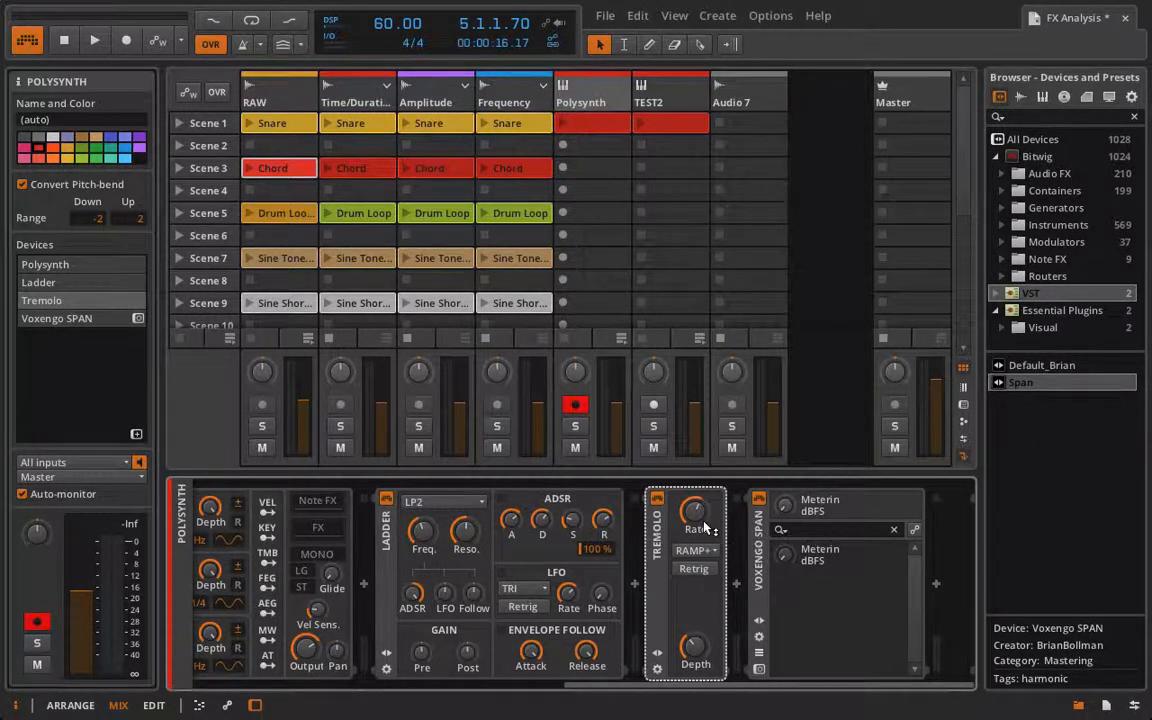
pyautogui.click(562, 122)
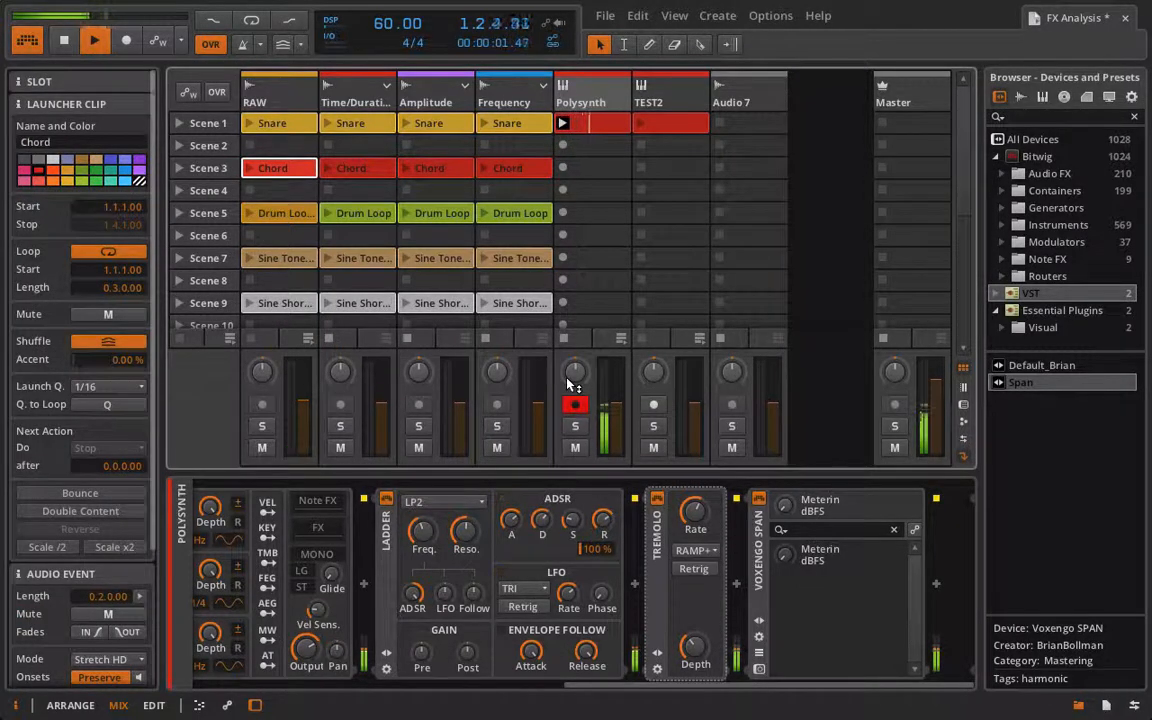
# Step: Raise the Tremolo depth and nudge its rate up and back down slightly
pyautogui.click(694, 646)
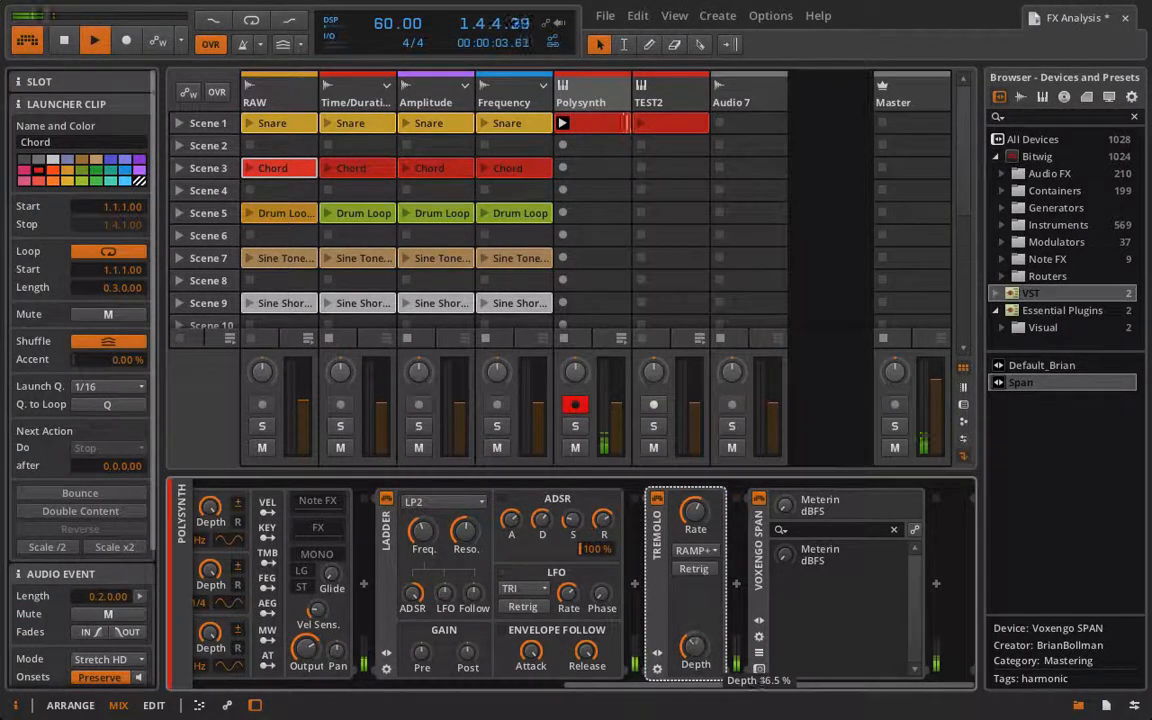
pyautogui.moveTo(694, 646); pyautogui.dragTo(694, 573)
pyautogui.moveTo(694, 511)
pyautogui.mouseDown()
pyautogui.moveTo(694, 487)
pyautogui.moveTo(694, 505)
pyautogui.mouseUp()
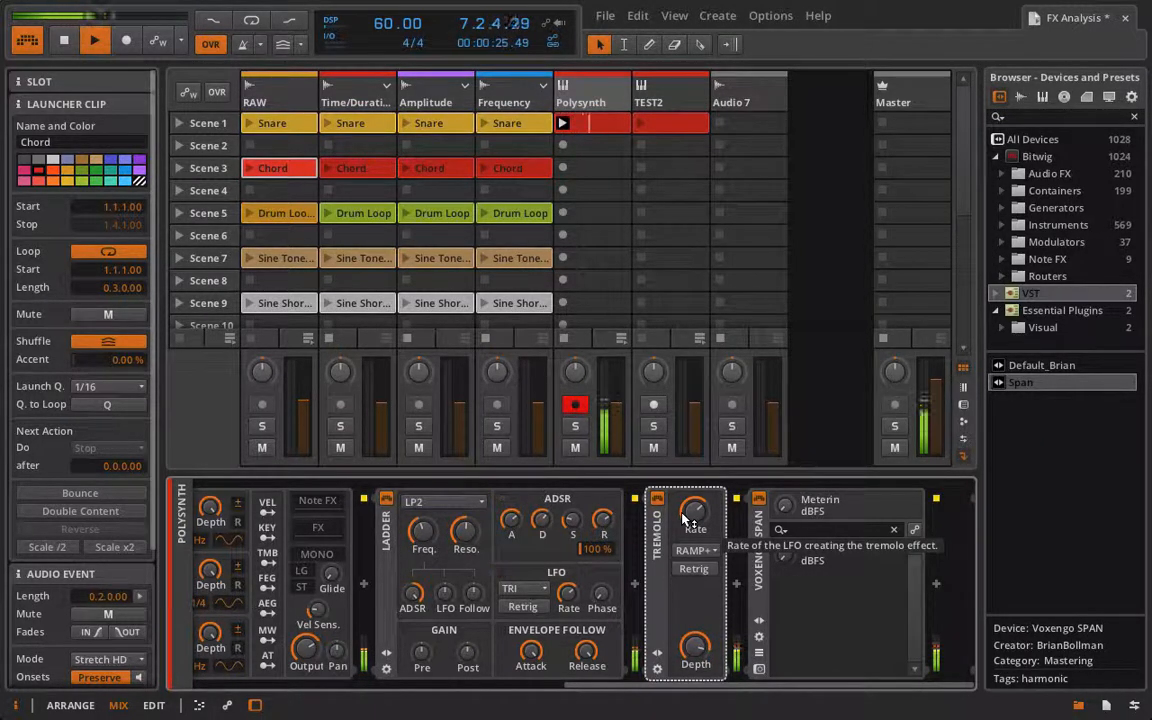
pyautogui.moveTo(688, 519)
pyautogui.mouseDown()
pyautogui.moveTo(688, 538)
pyautogui.moveTo(688, 522)
pyautogui.mouseUp()
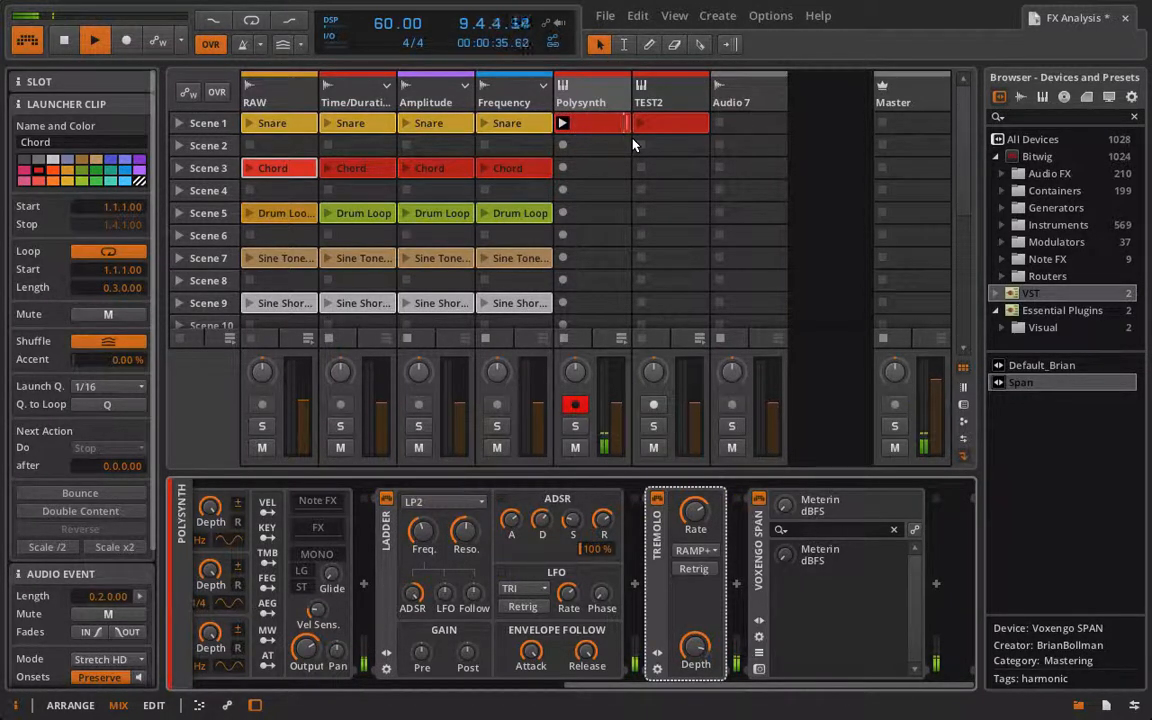
# Step: Toggle Tremolo Retrig on and off, lower the rate, then enable Retrig again
pyautogui.click(694, 570)
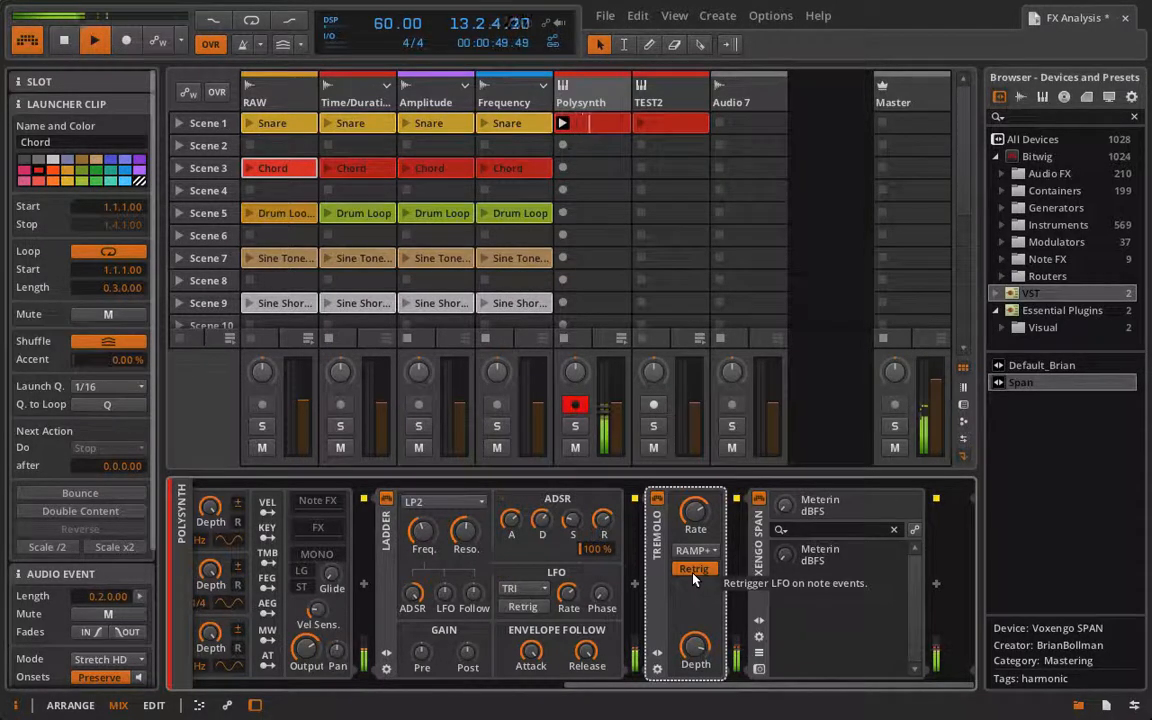
pyautogui.click(693, 569)
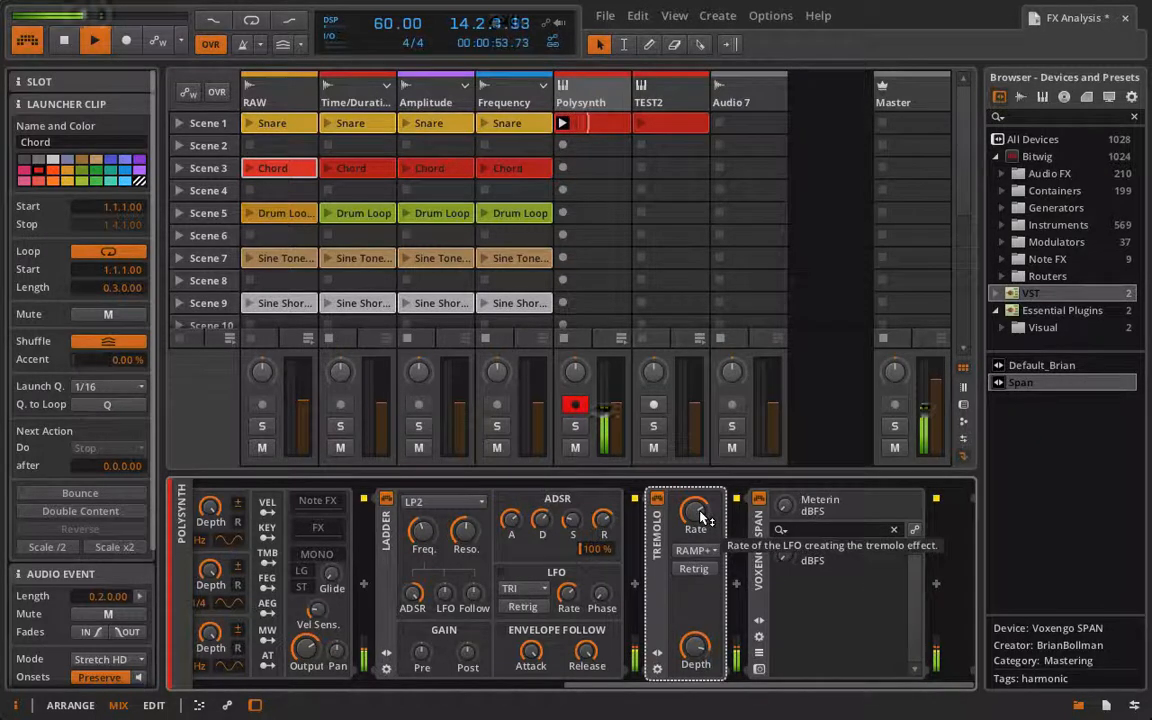
pyautogui.moveTo(703, 517); pyautogui.dragTo(703, 562)
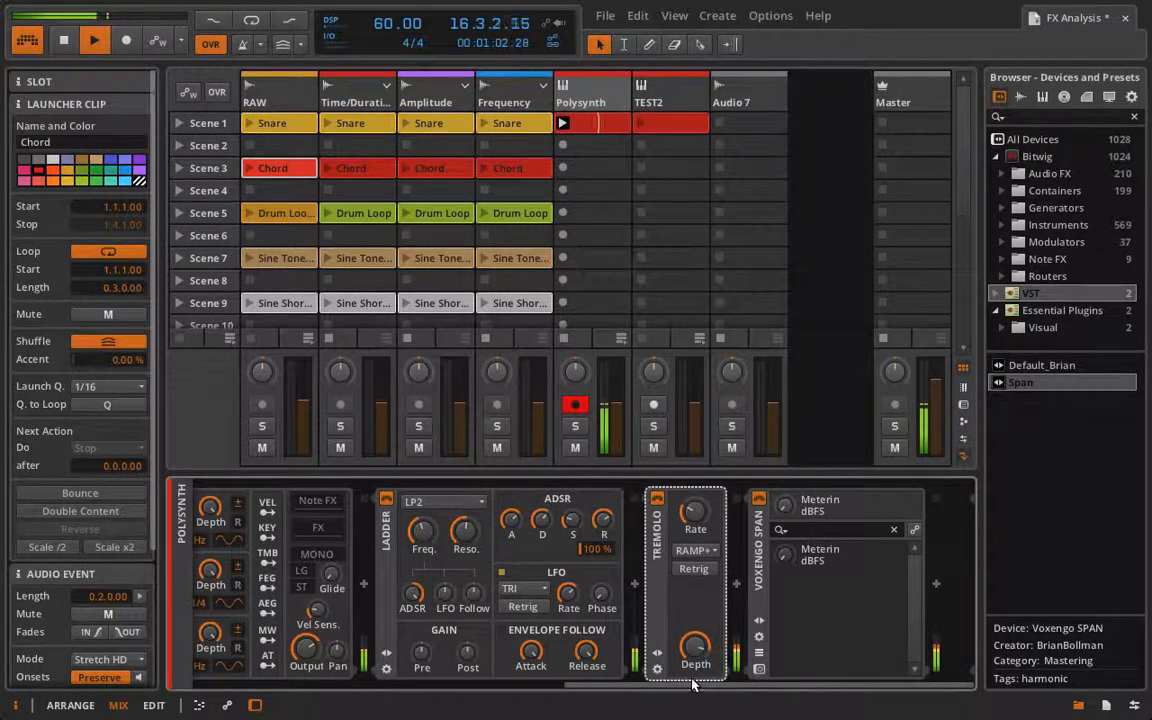
pyautogui.click(695, 569)
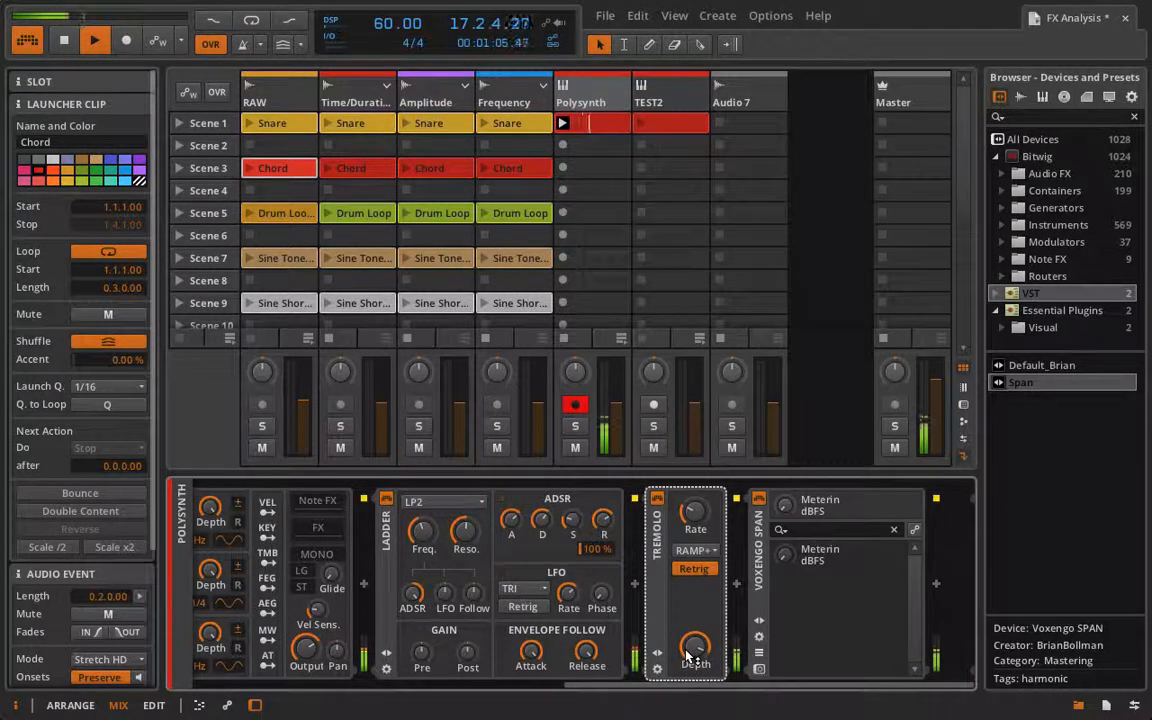